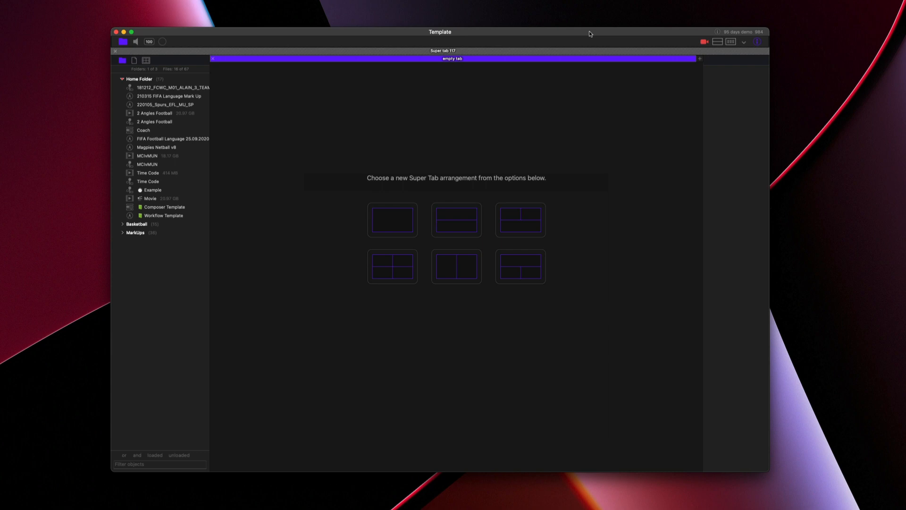
# - Arrange the Super Tab as two stacked panes, loading Movie above and the Example timeline below
pyautogui.click(456, 219)
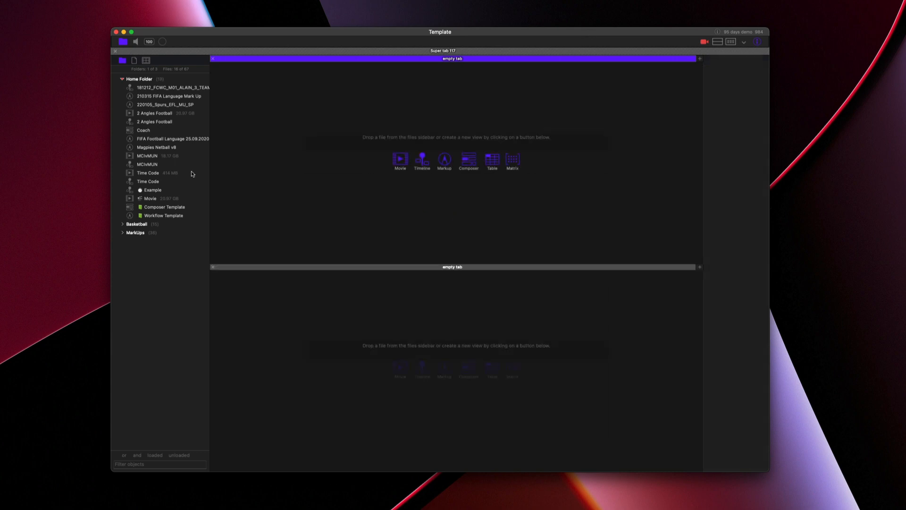
pyautogui.moveTo(152, 198); pyautogui.dragTo(289, 186)
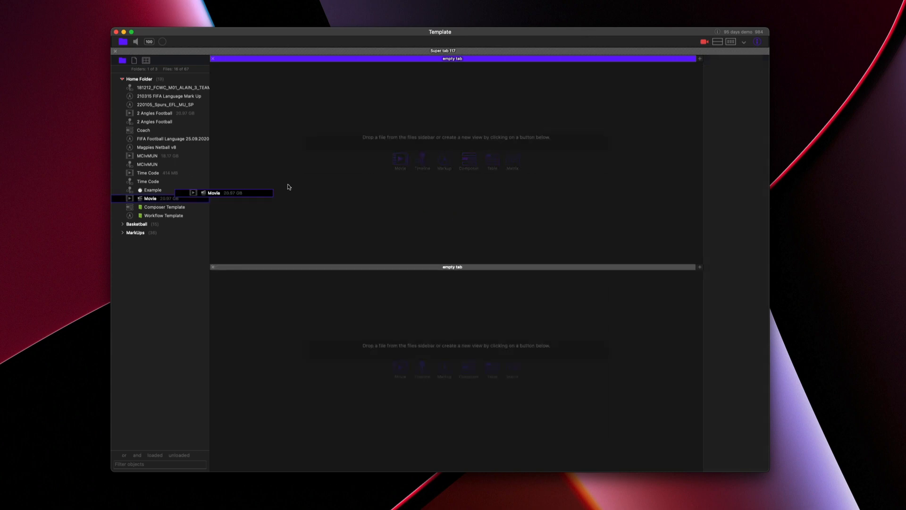
pyautogui.moveTo(150, 190); pyautogui.dragTo(304, 378)
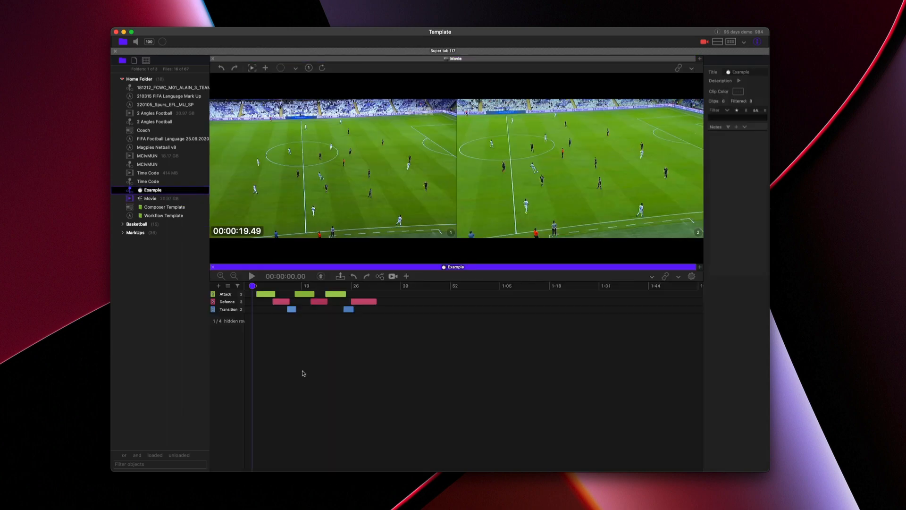
# - Add a pane below the Example timeline and load Composer Template from the Home Folder into it
pyautogui.click(700, 267)
pyautogui.click(731, 297)
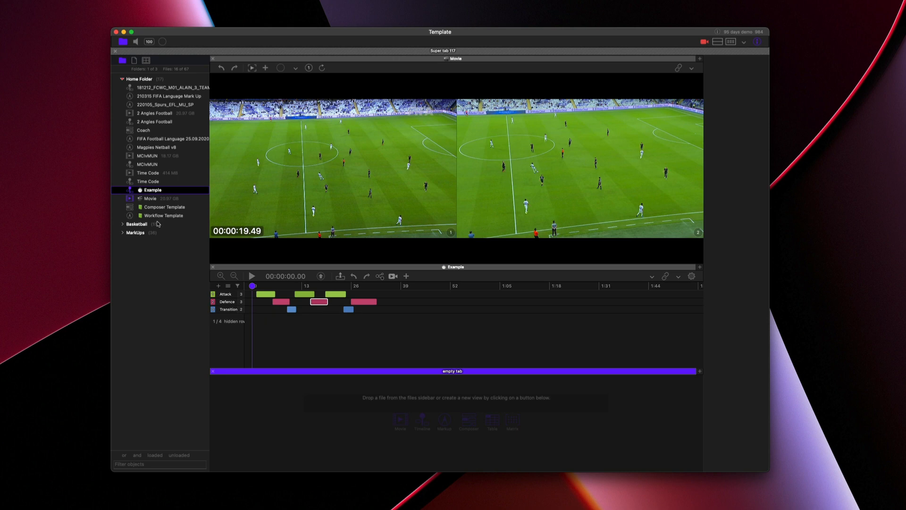
pyautogui.click(141, 223)
pyautogui.moveTo(166, 208); pyautogui.dragTo(316, 405)
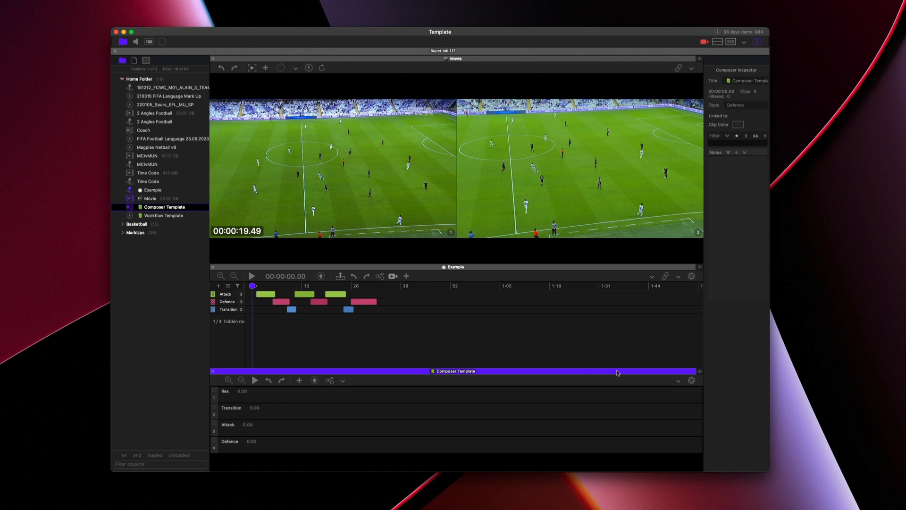
# - Add a pane to the left of Composer Template, load Workflow Template into it and narrow it to its button column
pyautogui.click(701, 372)
pyautogui.click(726, 381)
pyautogui.click(155, 216)
pyautogui.moveTo(155, 216); pyautogui.dragTo(273, 401)
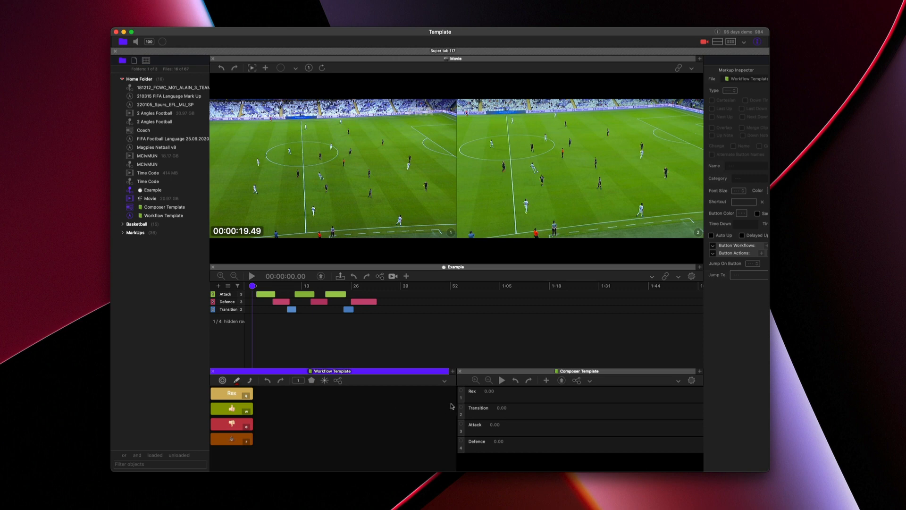
pyautogui.moveTo(455, 406); pyautogui.dragTo(263, 404)
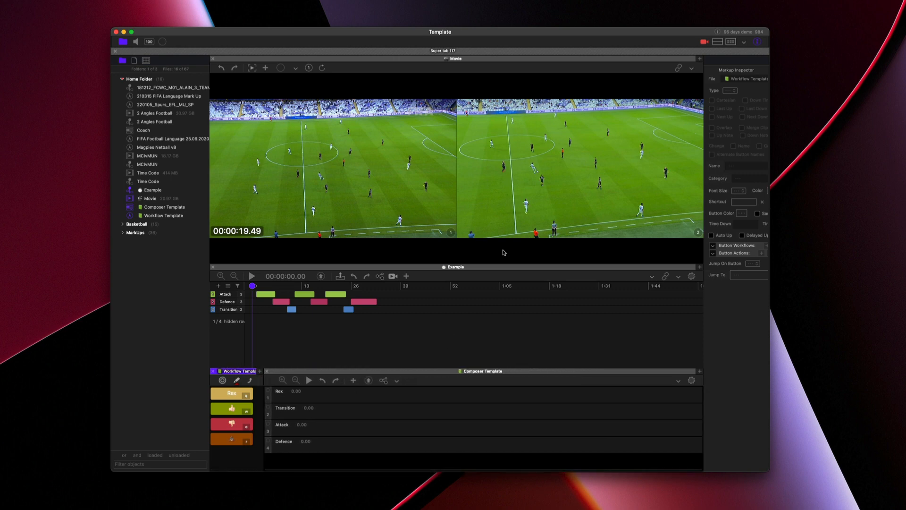
# - Rename the Super Tab as Rex
pyautogui.click(459, 51)
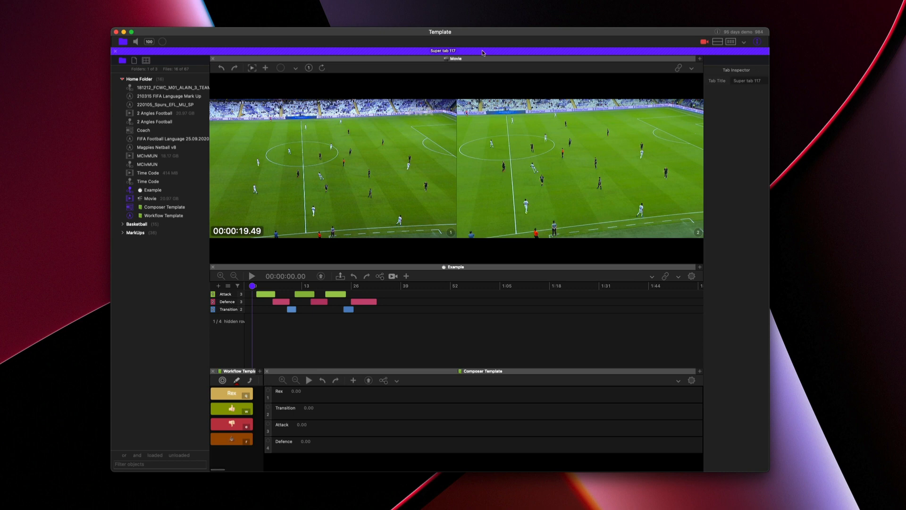
pyautogui.click(748, 79)
pyautogui.write('REx')
pyautogui.moveTo(409, 35); pyautogui.dragTo(408, 34)
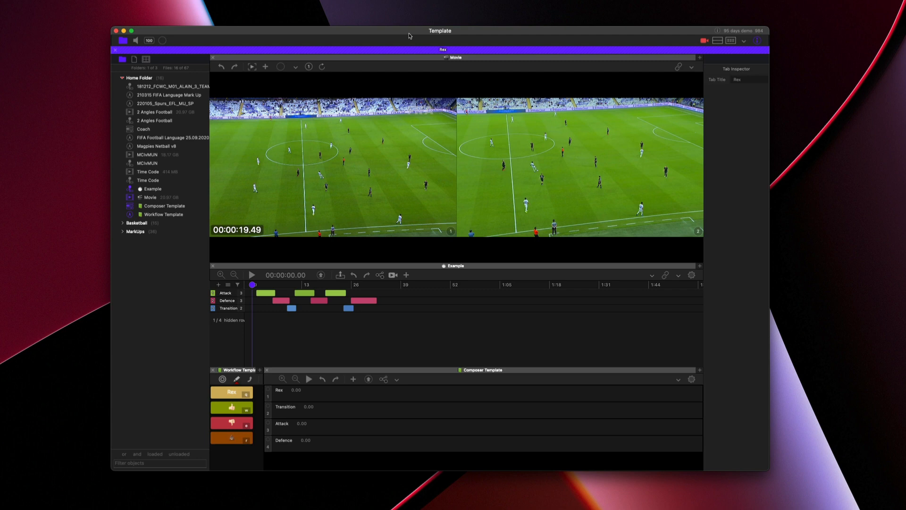
# - Clone the Template window to a new folder named Rex on the Desktop
pyautogui.rightClick(433, 34)
pyautogui.click(462, 39)
pyautogui.write('Rex')
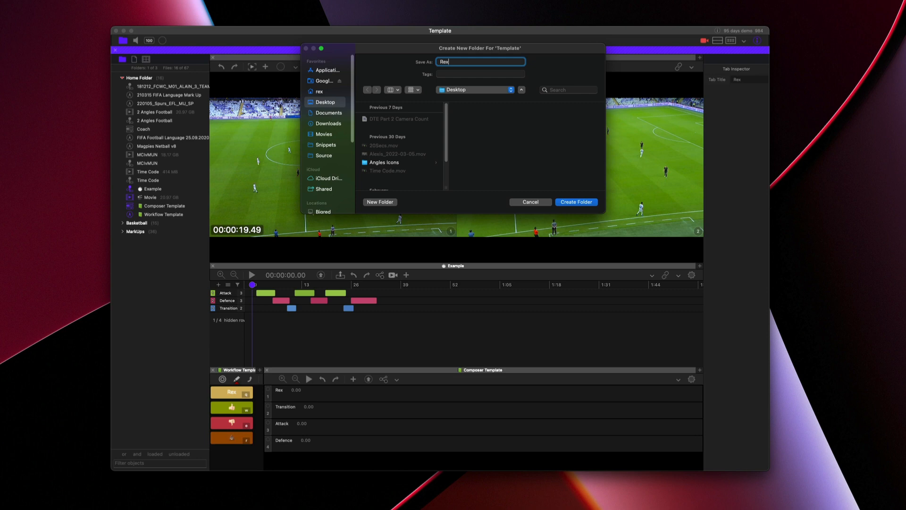
pyautogui.press('Return')
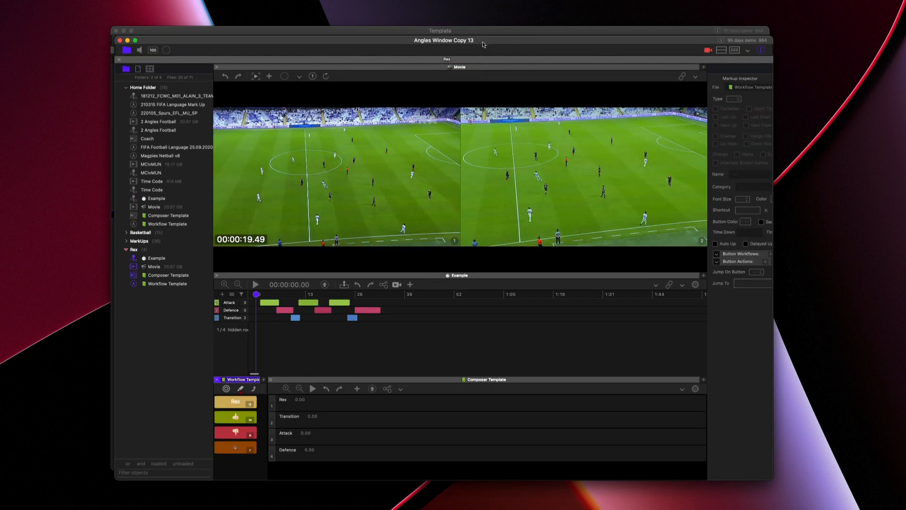
# - Rename the cloned window as Rex and close the original Template window
pyautogui.rightClick(463, 43)
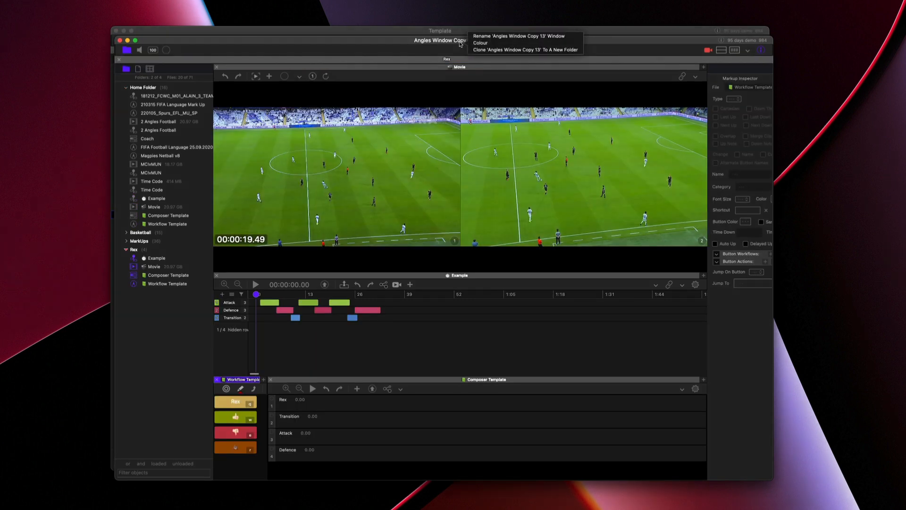
pyautogui.click(489, 36)
pyautogui.write('Rex')
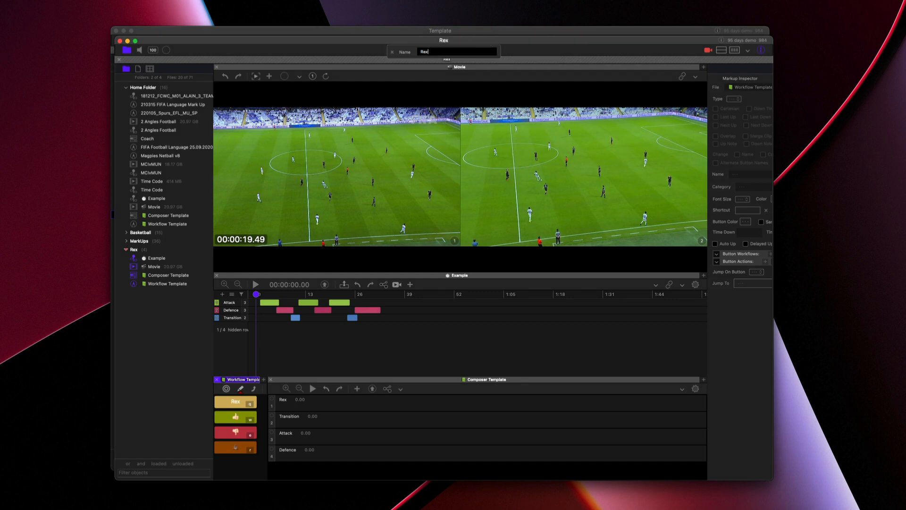
pyautogui.press('Return')
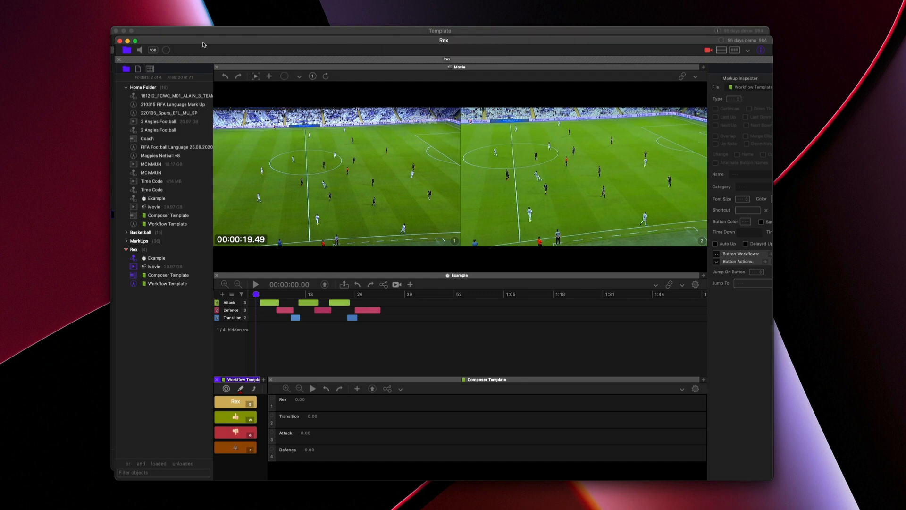
pyautogui.click(116, 31)
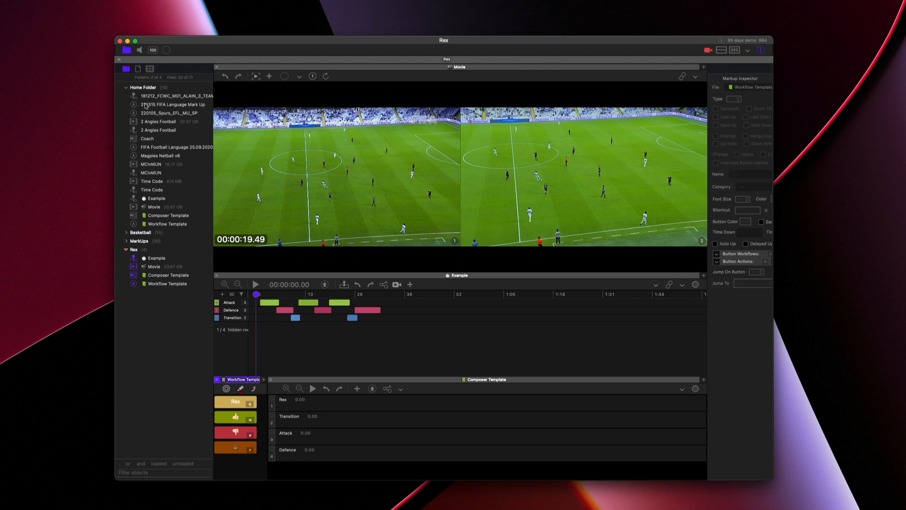
# - Reopen the original Template window from the saved windows, then close it and return to the file list
pyautogui.click(149, 69)
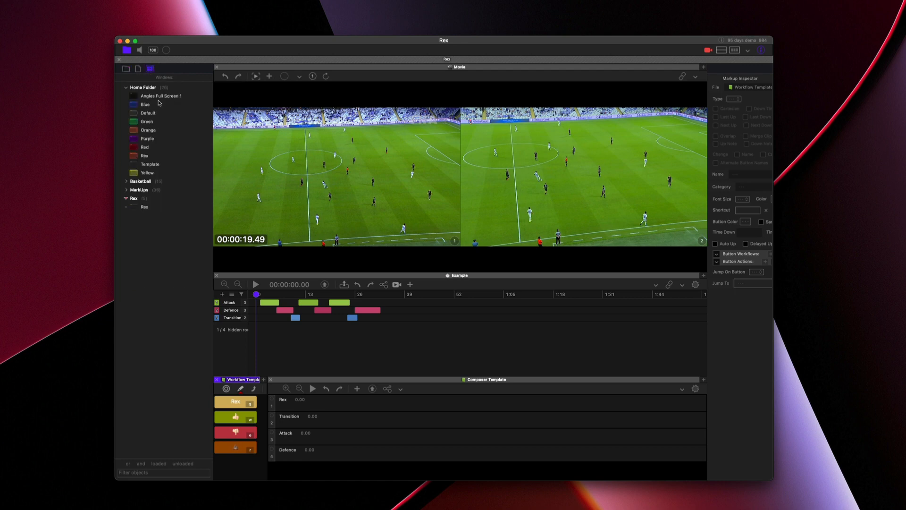
pyautogui.click(153, 166)
pyautogui.doubleClick(153, 167)
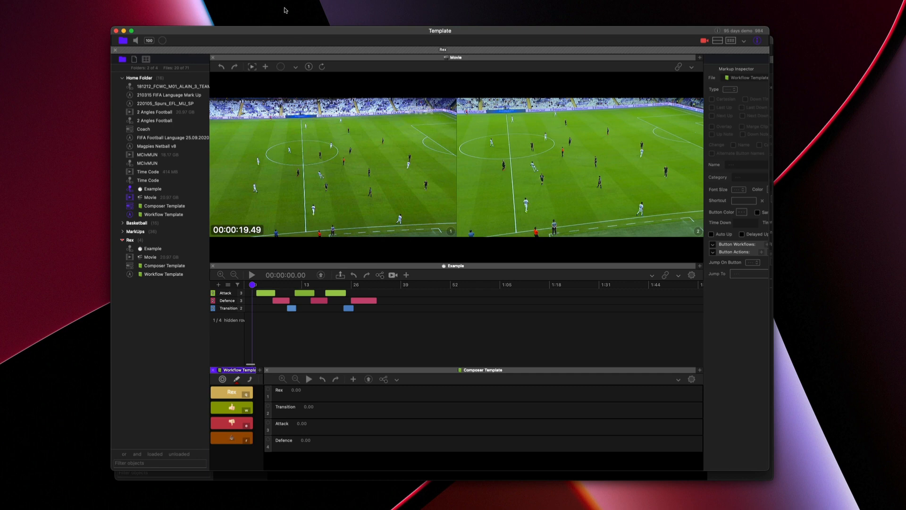
pyautogui.moveTo(272, 29); pyautogui.dragTo(172, 0)
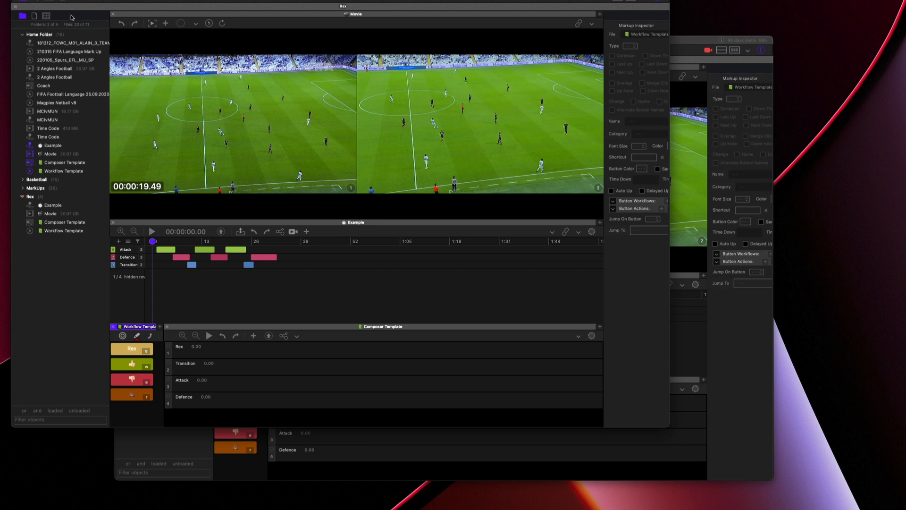
pyautogui.press('super+w')
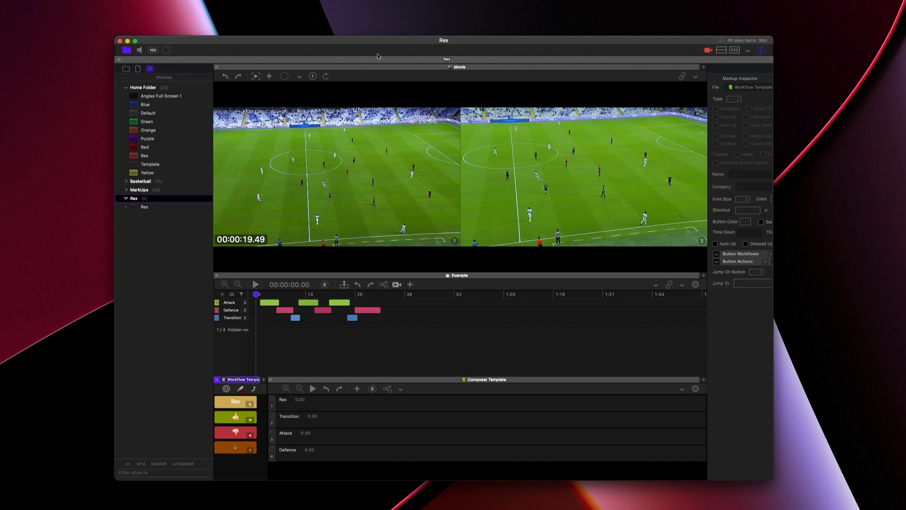
pyautogui.click(357, 354)
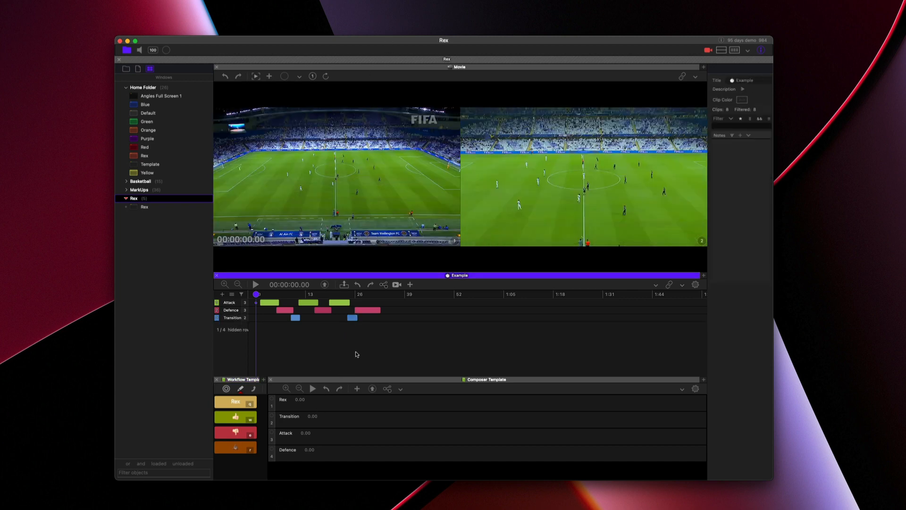
pyautogui.click(127, 68)
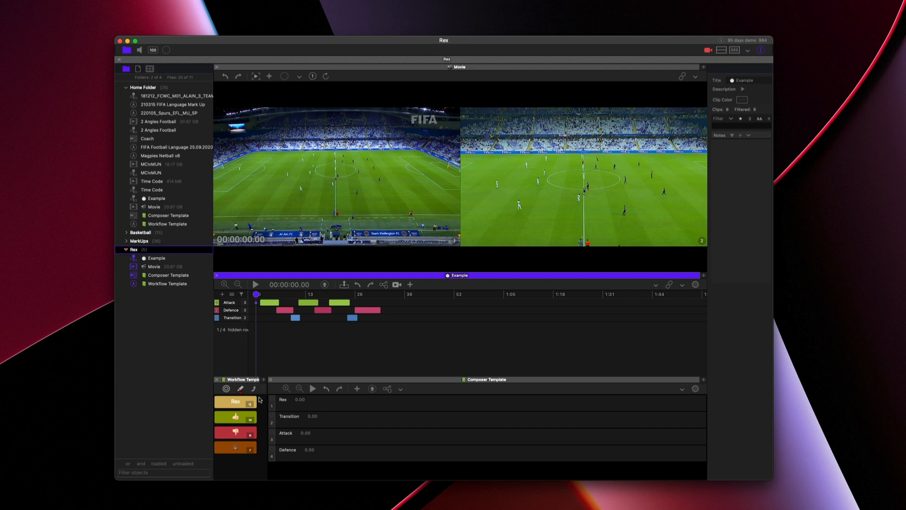
# - Select the Rex button in Workflow Template, widen the inspector and choose the Clip > Note > Composer workflow
pyautogui.click(238, 402)
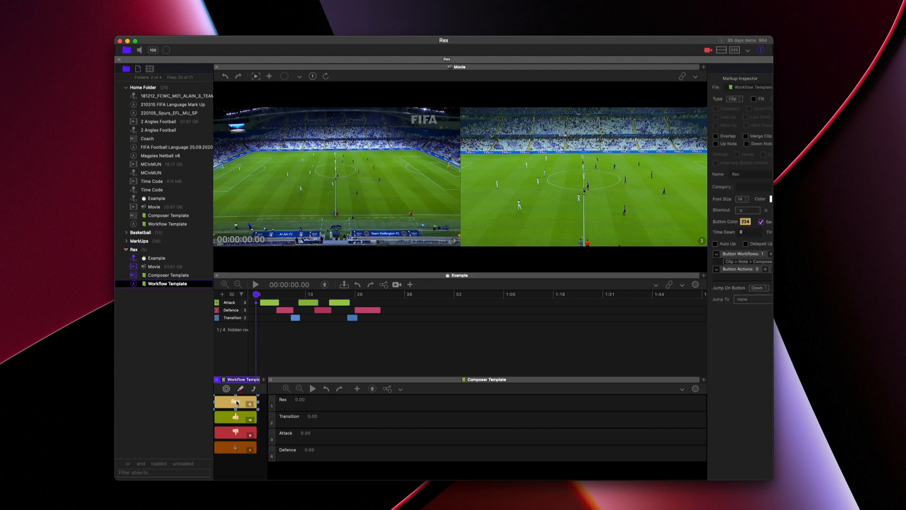
pyautogui.moveTo(708, 257); pyautogui.dragTo(610, 253)
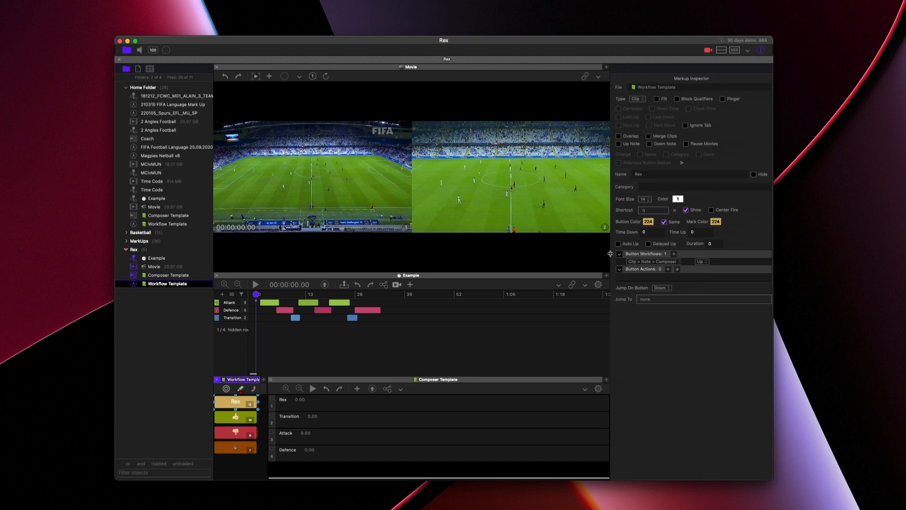
pyautogui.click(668, 266)
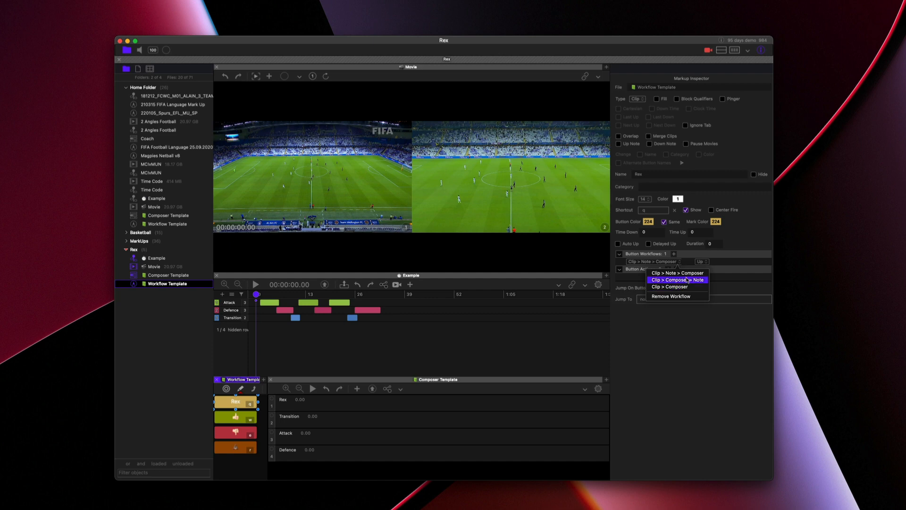
pyautogui.click(687, 274)
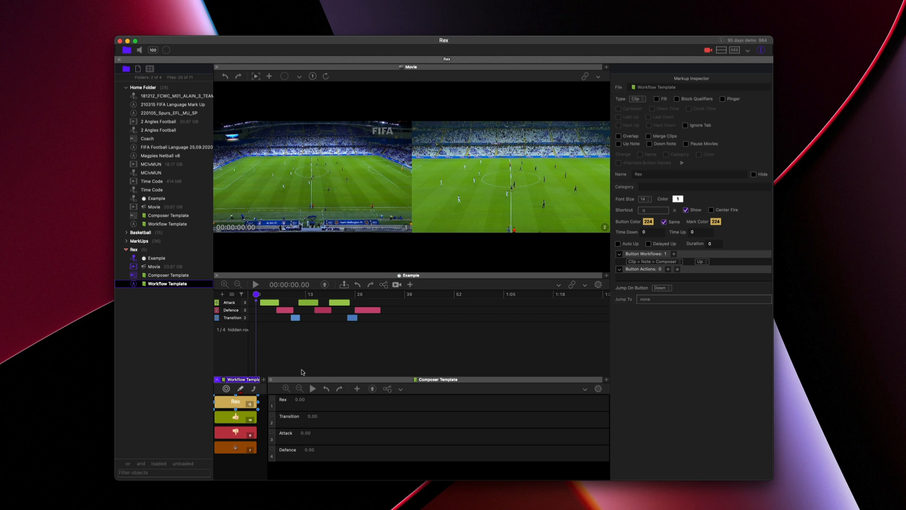
# - Put Workflow Template in record mode, play the Example timeline from about 3 seconds and capture a Rex clip
pyautogui.click(227, 388)
pyautogui.click(268, 297)
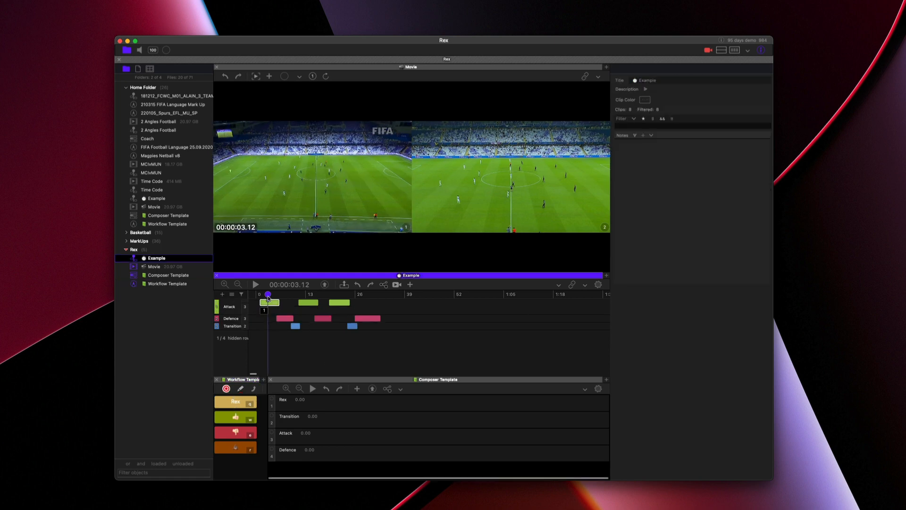
pyautogui.press('space')
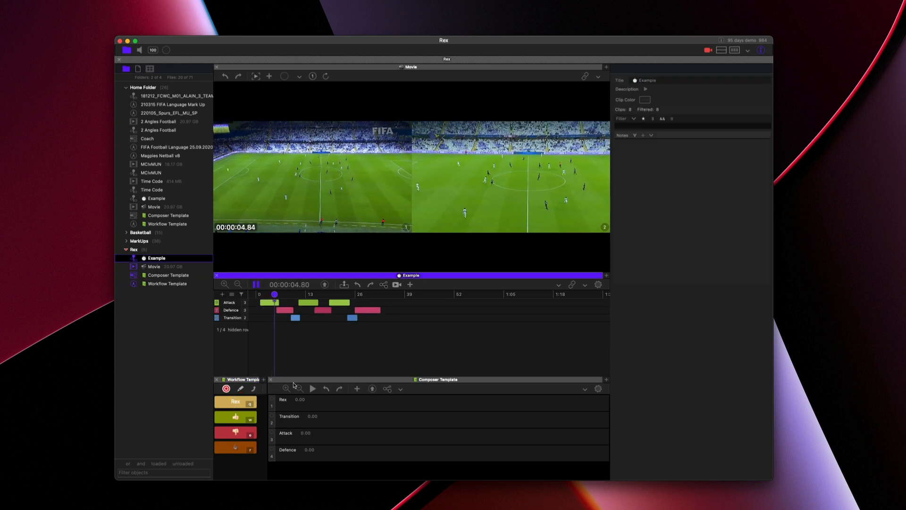
pyautogui.press('q')
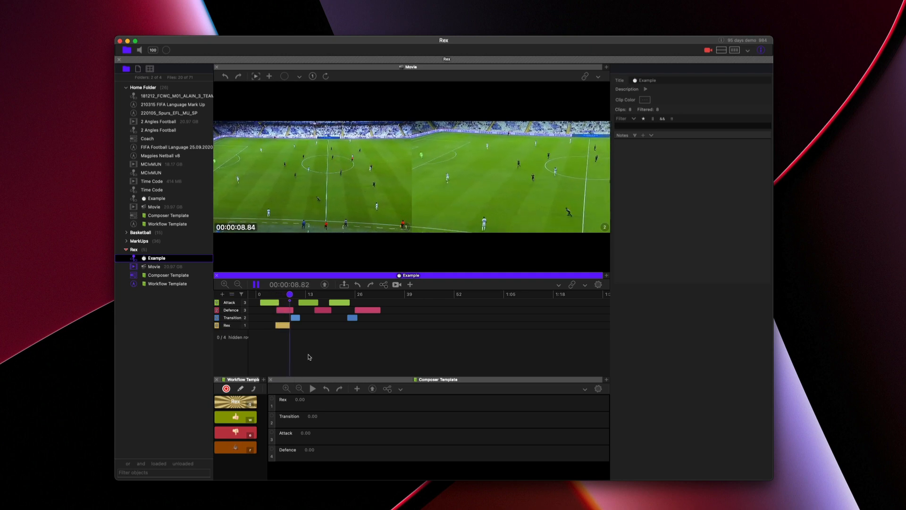
pyautogui.press('q')
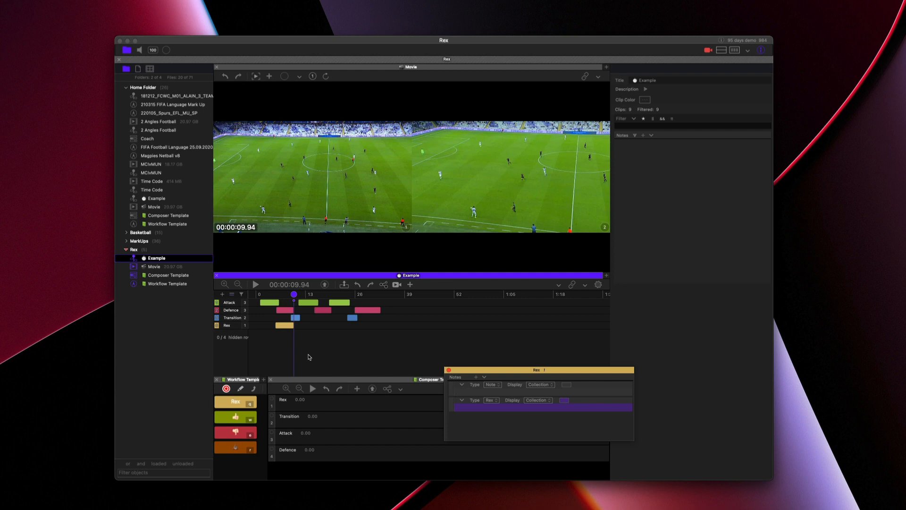
# - Enter "This is a note" as the Rex clip's note, confirm it and resume playback
pyautogui.write('This is a note')
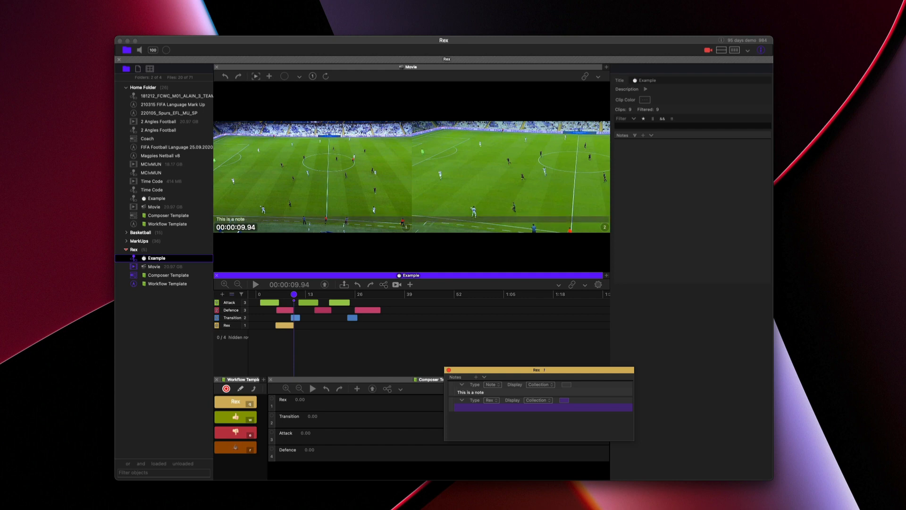
pyautogui.press('Return')
pyautogui.press('space')
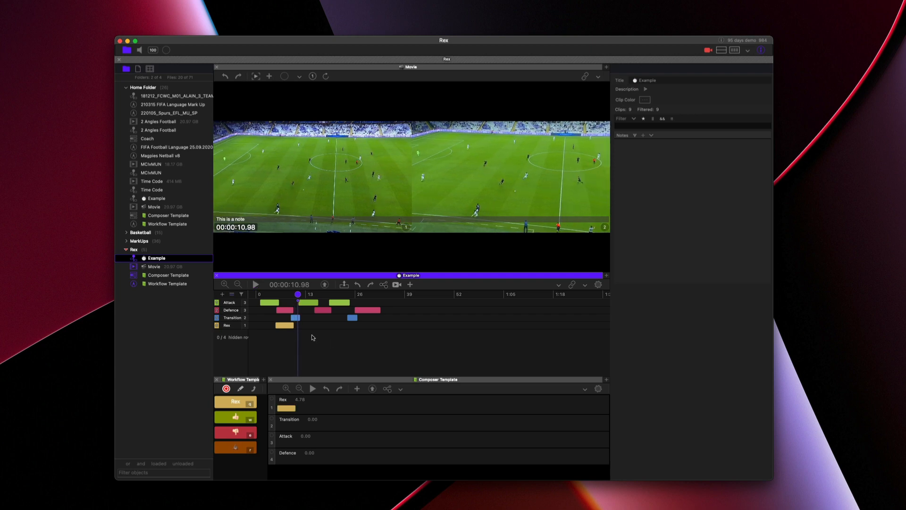
# - Check the note on the Rex clip in both the Example timeline and the Composer Template
pyautogui.click(293, 329)
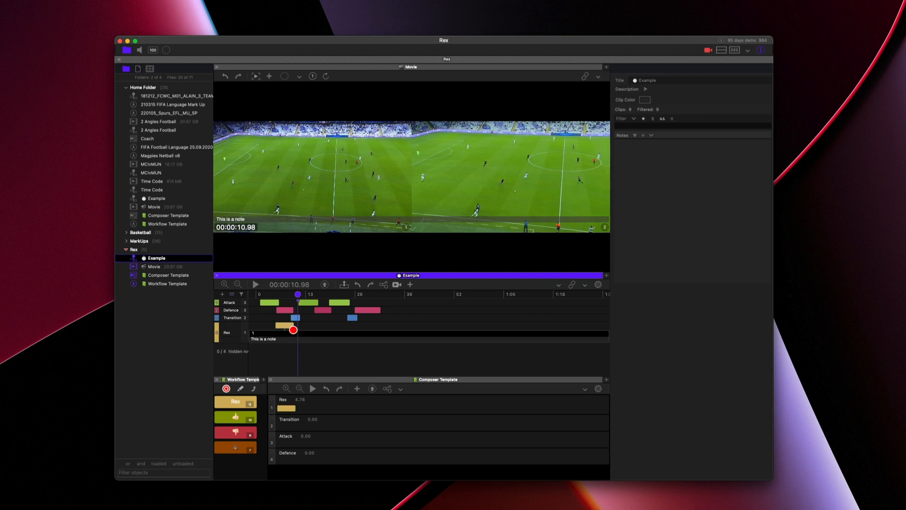
pyautogui.click(292, 409)
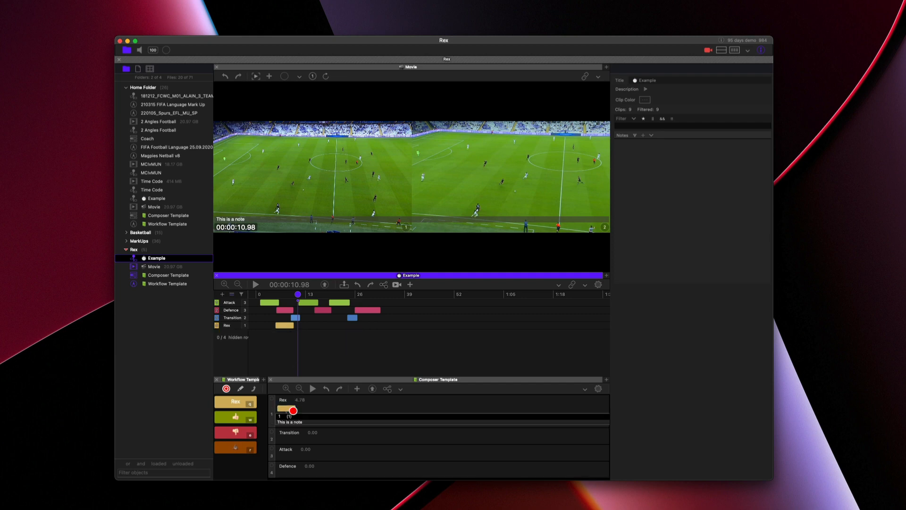
pyautogui.click(293, 410)
# - Edit the Rex button in Workflow Template, setting its workflow to Clip > Composer > Note with the Up trigger
pyautogui.click(240, 389)
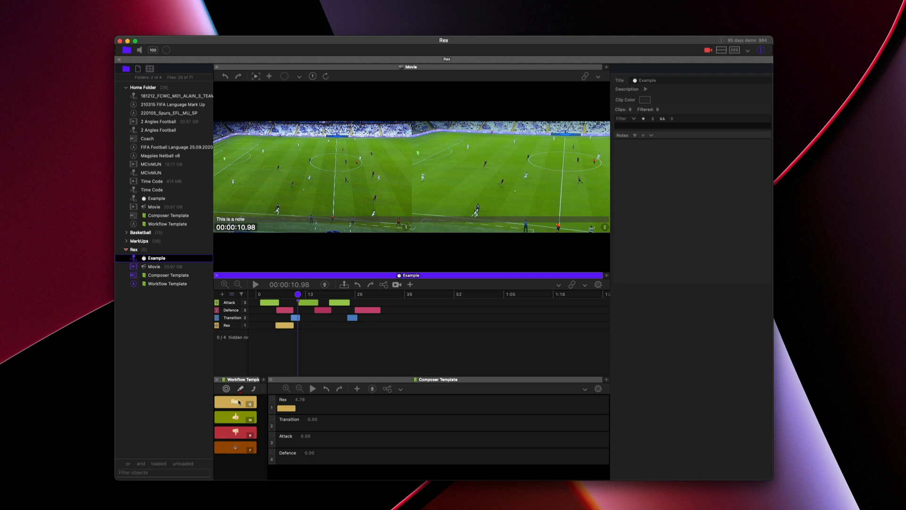
pyautogui.click(239, 402)
pyautogui.click(663, 262)
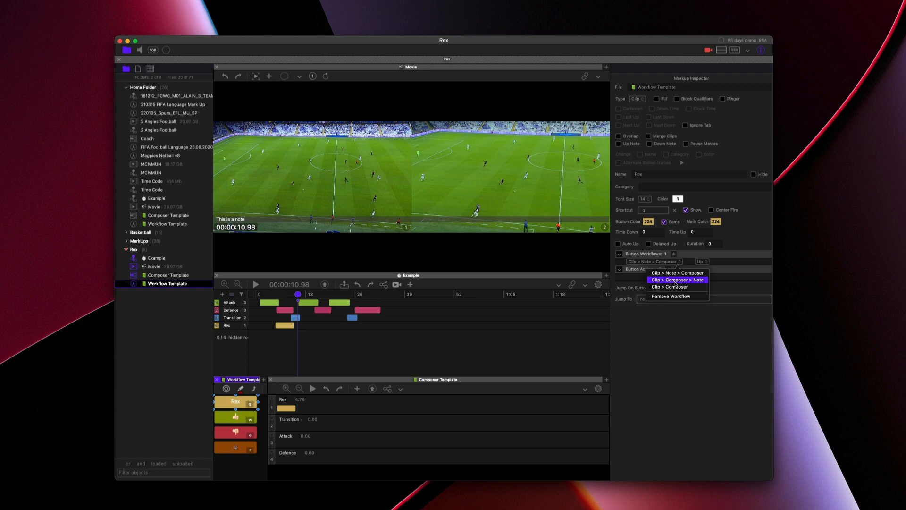
pyautogui.click(676, 281)
pyautogui.click(702, 262)
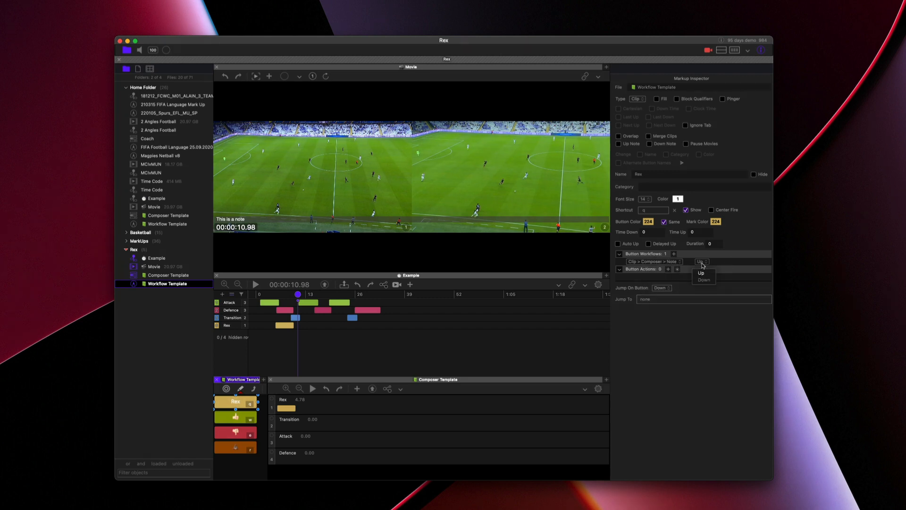
pyautogui.click(704, 273)
# - Play the Example timeline in record mode, capture a Rex clip ending at about 18 seconds and give it the note "Composer Only"
pyautogui.click(302, 301)
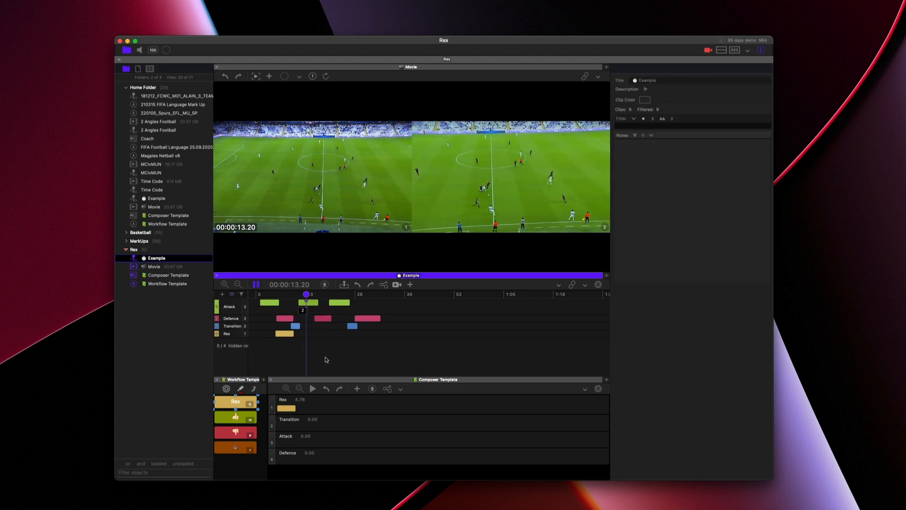
pyautogui.click(226, 389)
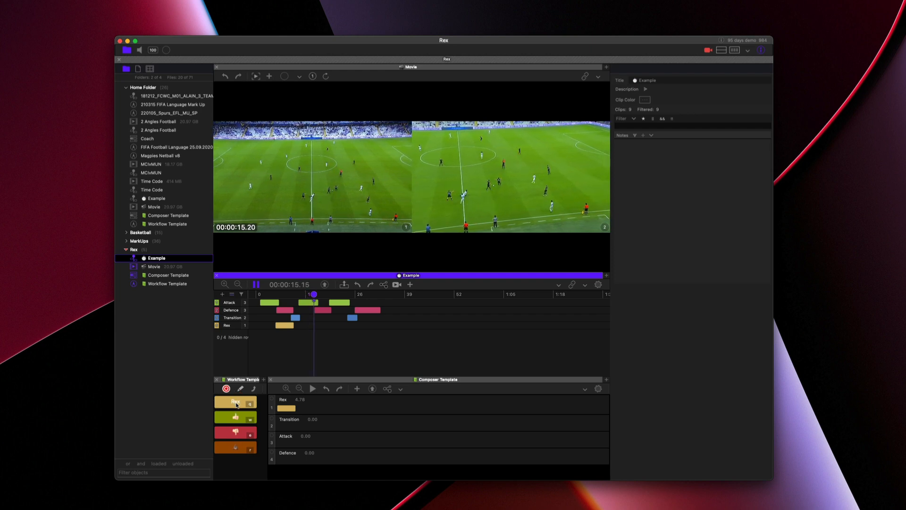
pyautogui.click(235, 402)
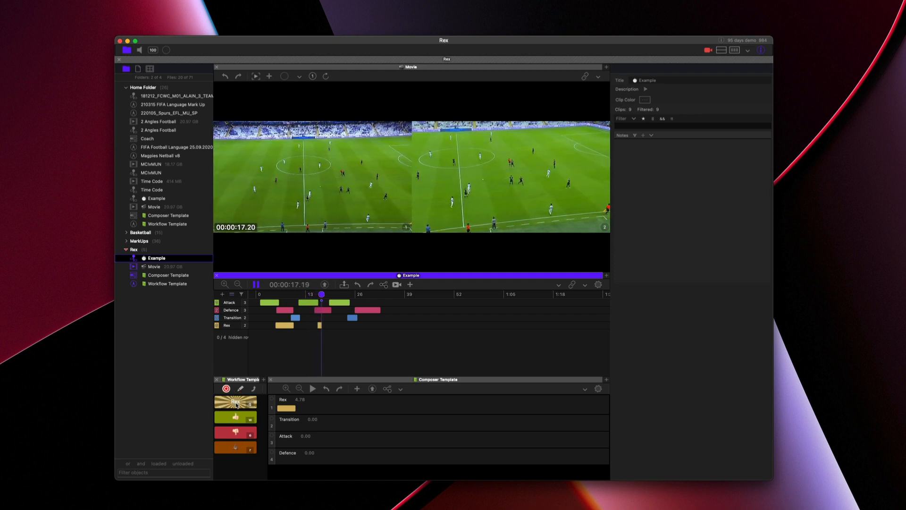
pyautogui.click(235, 403)
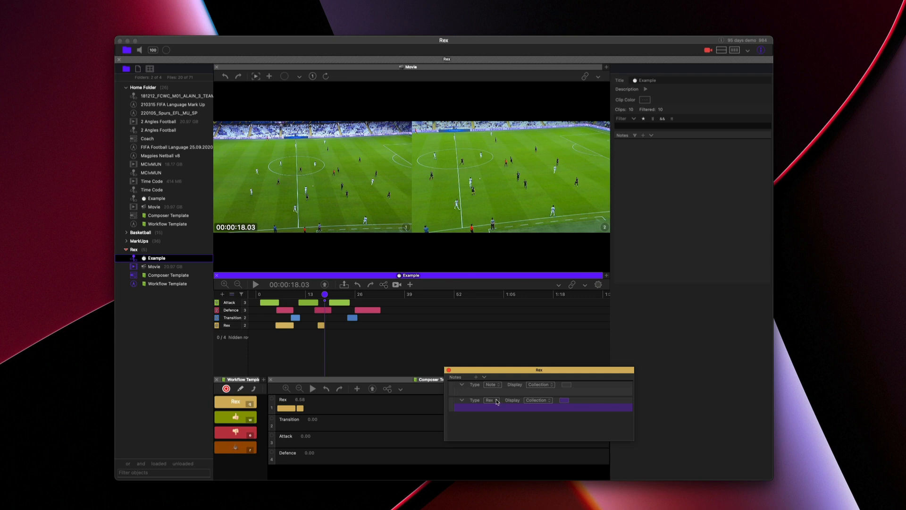
pyautogui.write('Composer Only')
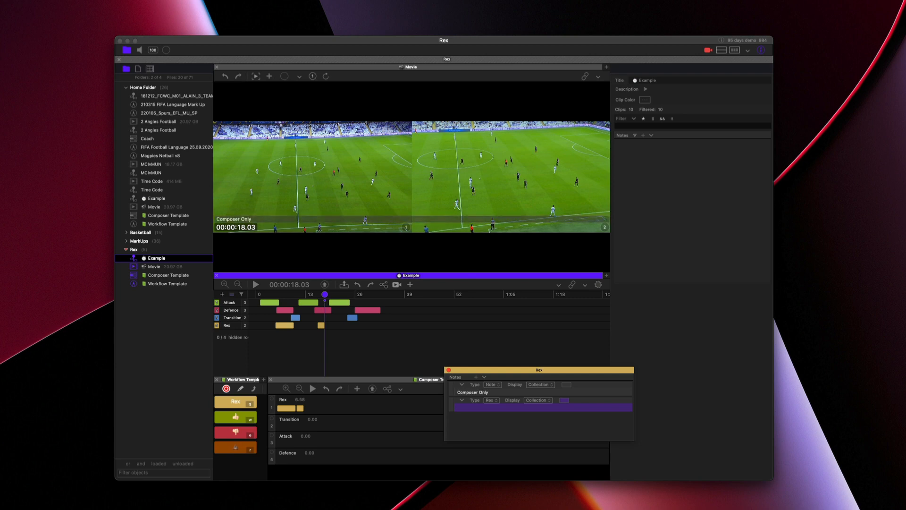
pyautogui.press('Return')
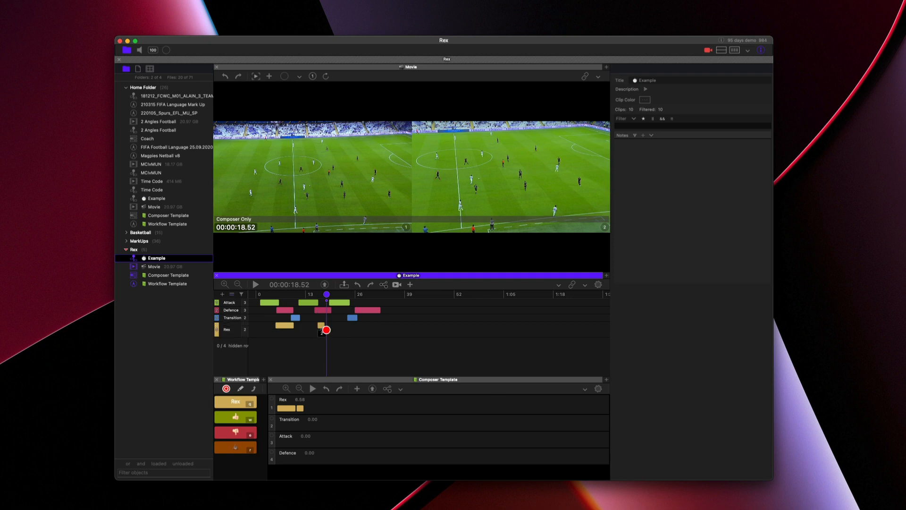
pyautogui.moveTo(307, 411)
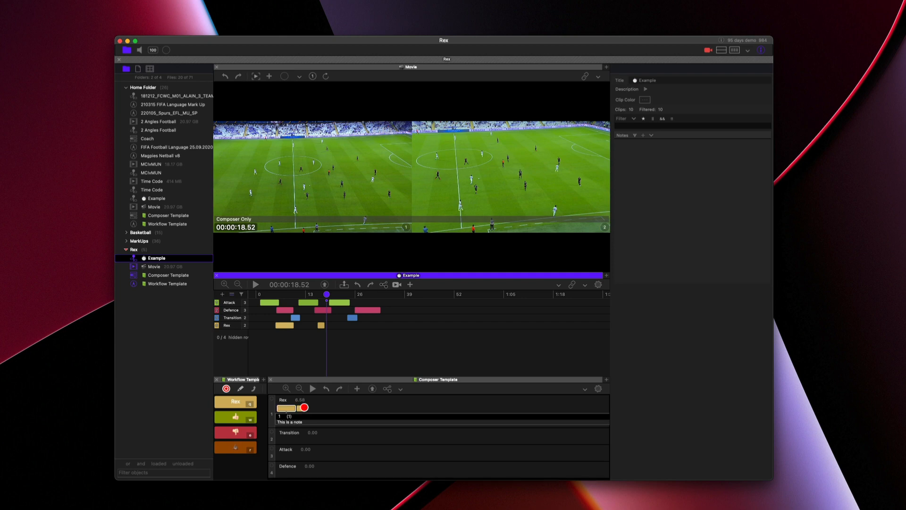
# - Switch the Rex button's workflow in Workflow Template to Clip > Composer
pyautogui.click(241, 389)
pyautogui.click(239, 400)
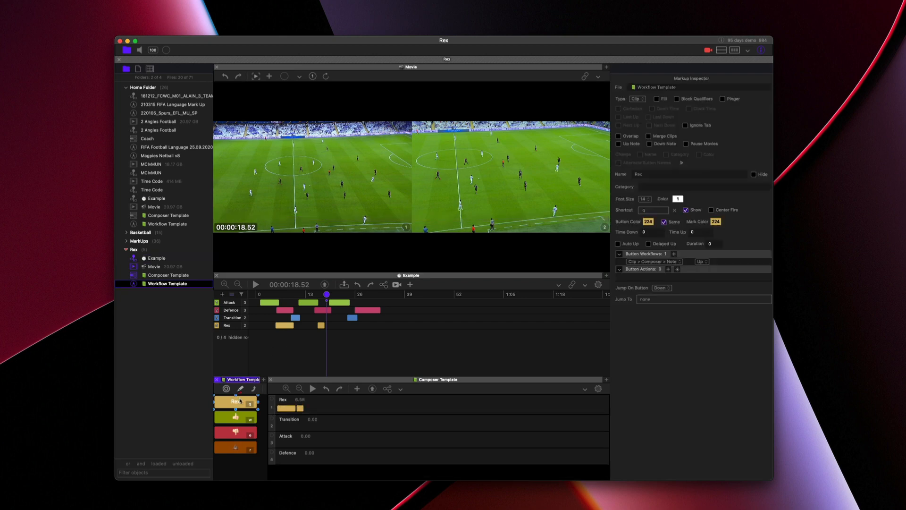
pyautogui.click(672, 262)
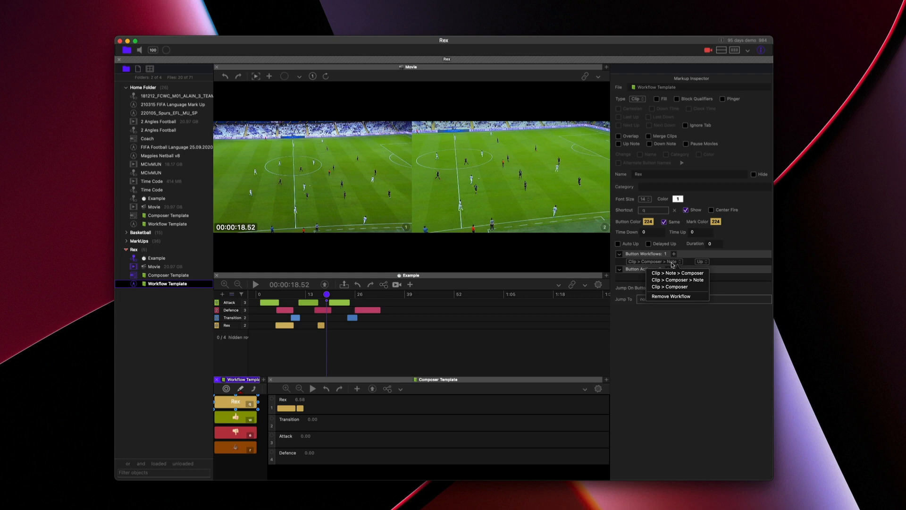
pyautogui.click(670, 287)
# - Return Workflow Template to record mode, capture a short Rex clip at about 20 seconds and pause playback
pyautogui.click(226, 388)
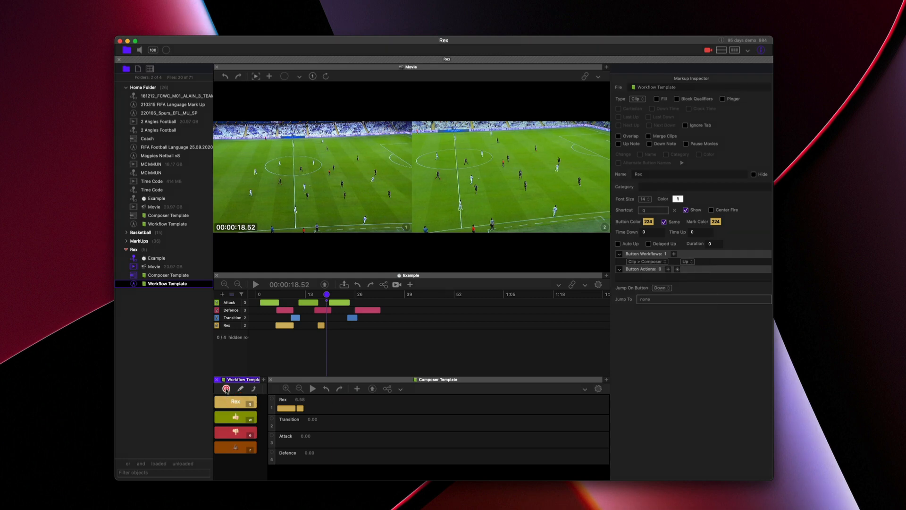
pyautogui.click(239, 400)
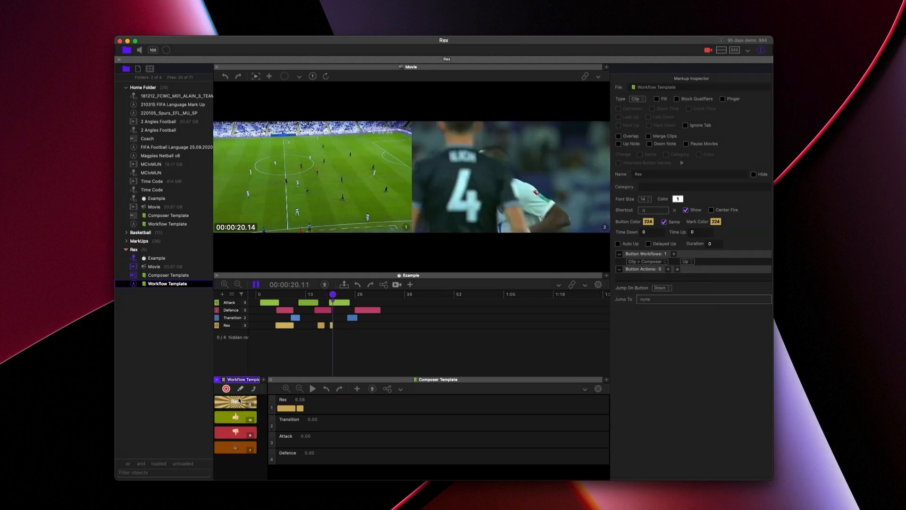
pyautogui.click(239, 401)
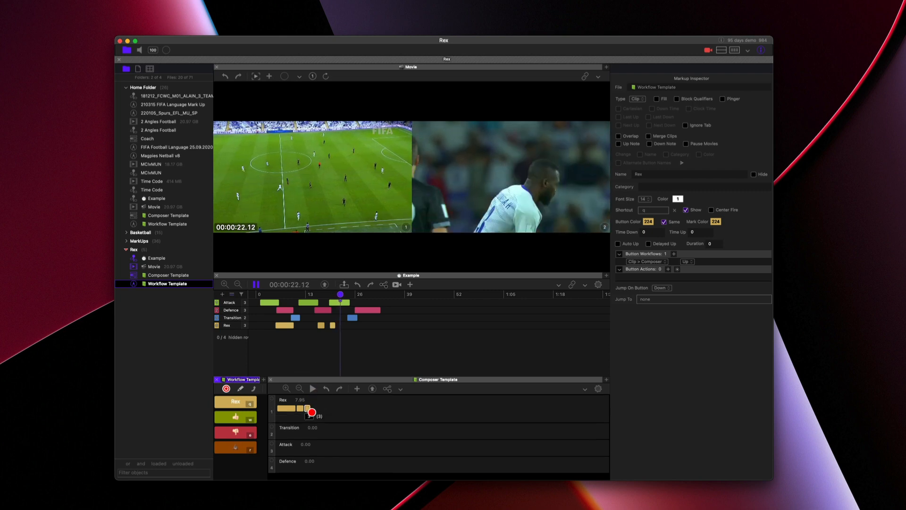
pyautogui.press('space')
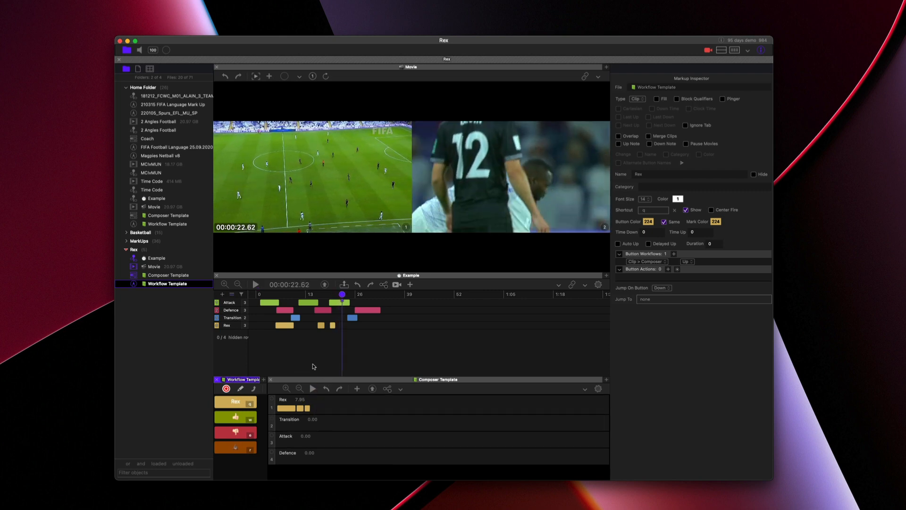
# - Inspect the workflow and type settings of the thumbs-up qualifier button in Workflow Template
pyautogui.click(240, 388)
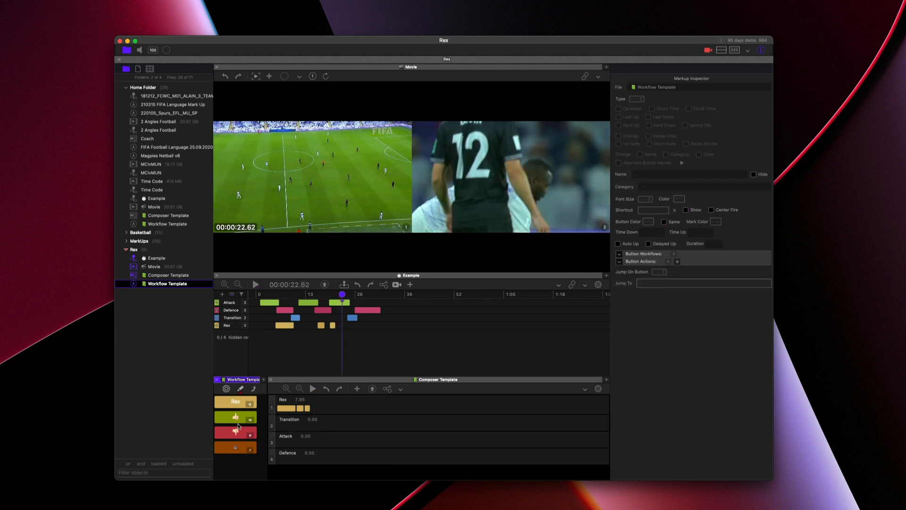
pyautogui.click(237, 418)
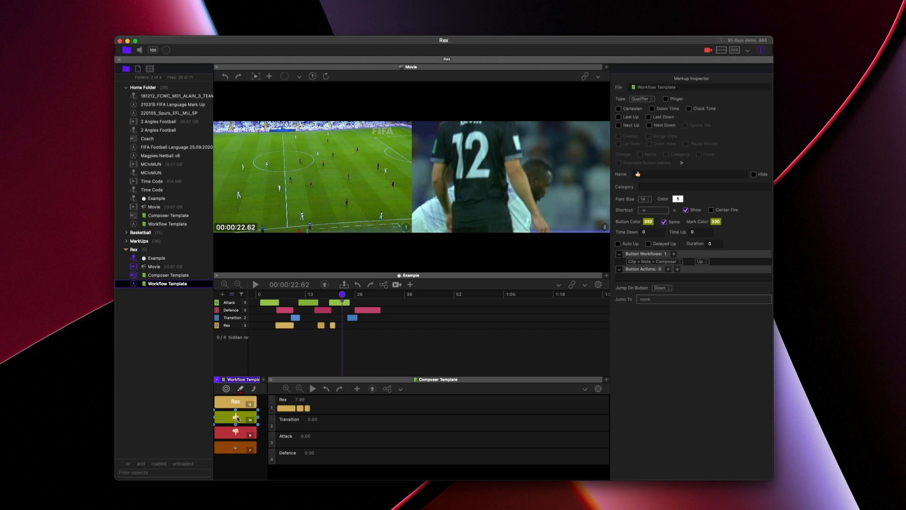
# - Select the Attack, Defence and Transition rows in Example, with Workflow Template in record mode and the playhead at the timeline start
pyautogui.click(229, 301)
pyautogui.keyDown('shift'); pyautogui.click(232, 319); pyautogui.keyUp('shift')
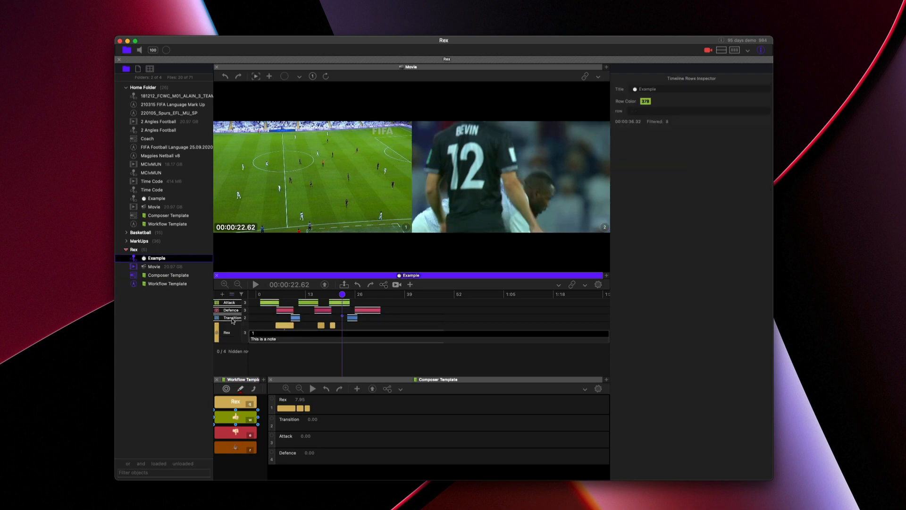
pyautogui.click(228, 390)
pyautogui.click(265, 303)
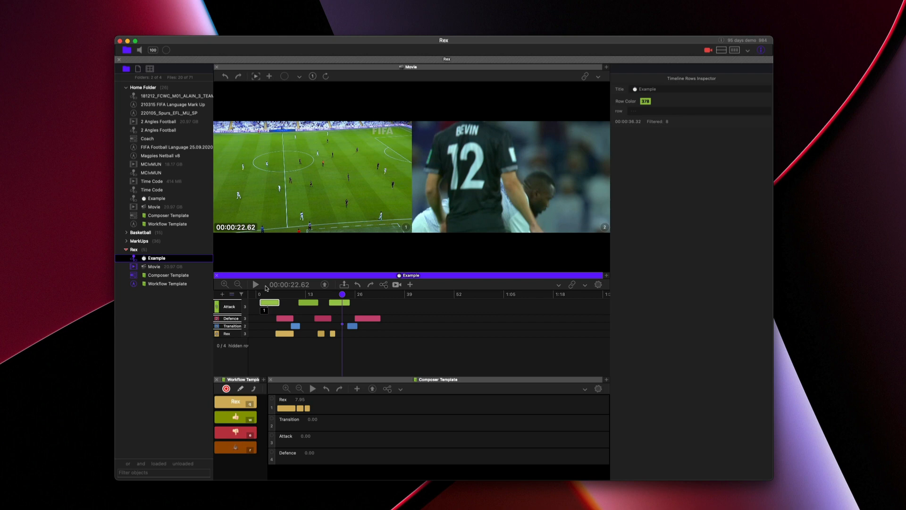
pyautogui.click(251, 292)
pyautogui.click(225, 307)
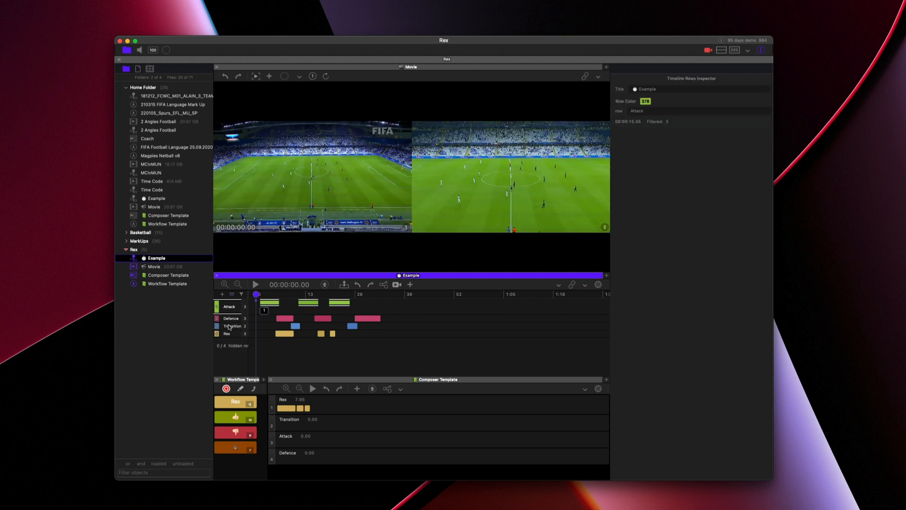
pyautogui.keyDown('shift'); pyautogui.click(229, 327); pyautogui.keyUp('shift')
# - Play Example to about 2.5 seconds and apply the thumbs-up qualifier to the first Attack clip with the note "This is a qualifier note"
pyautogui.press('space')
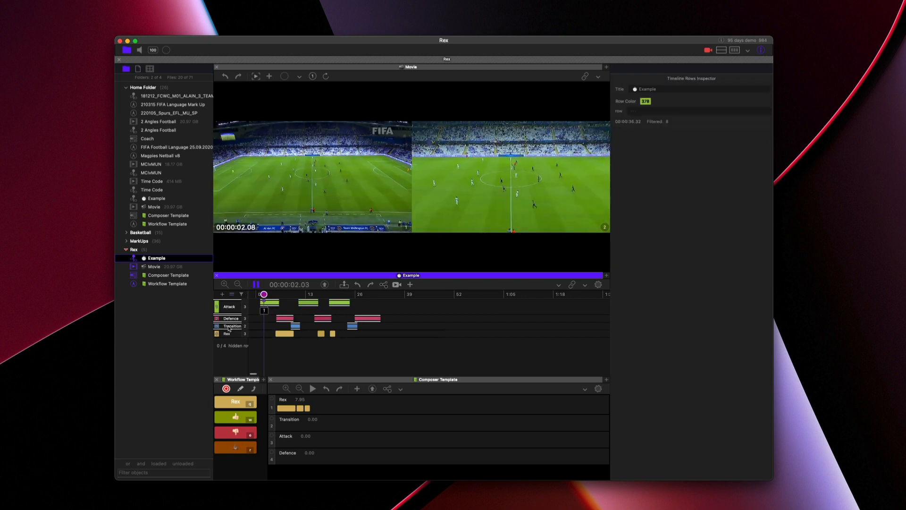
pyautogui.press('space')
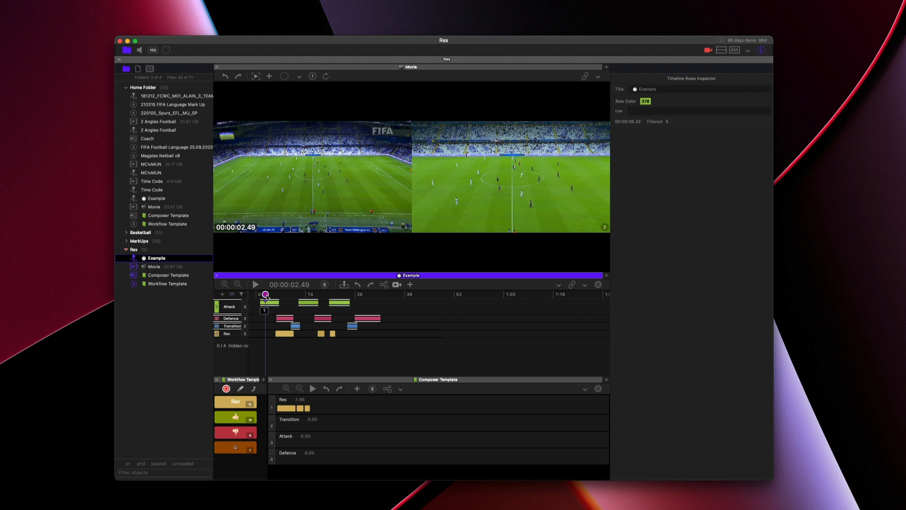
pyautogui.click(285, 334)
pyautogui.click(286, 339)
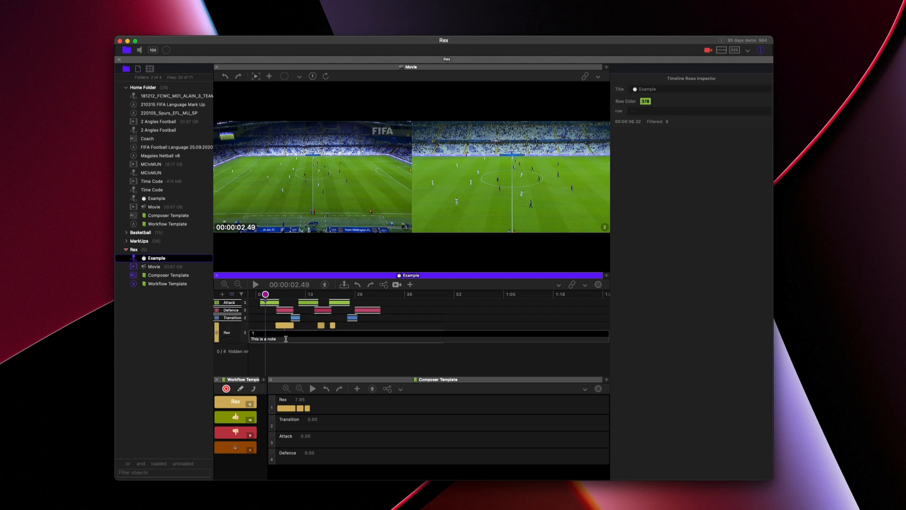
pyautogui.press('n')
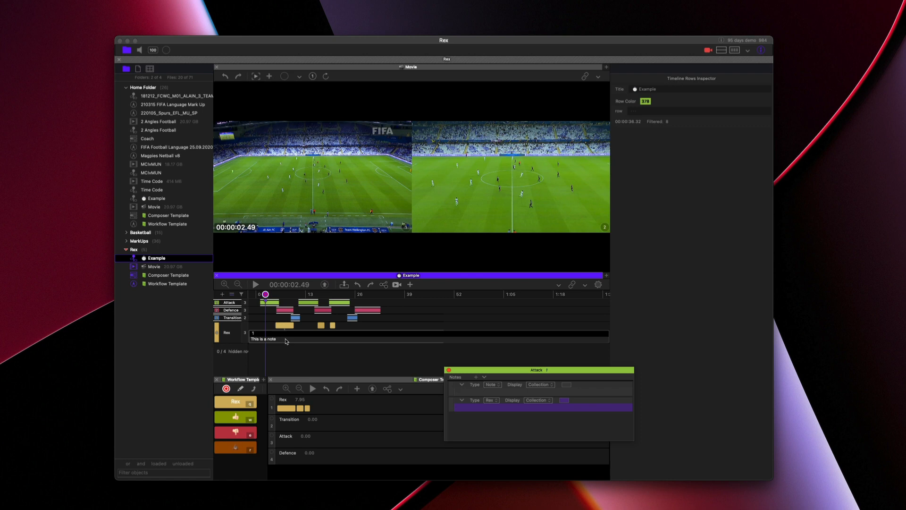
pyautogui.write('This is a')
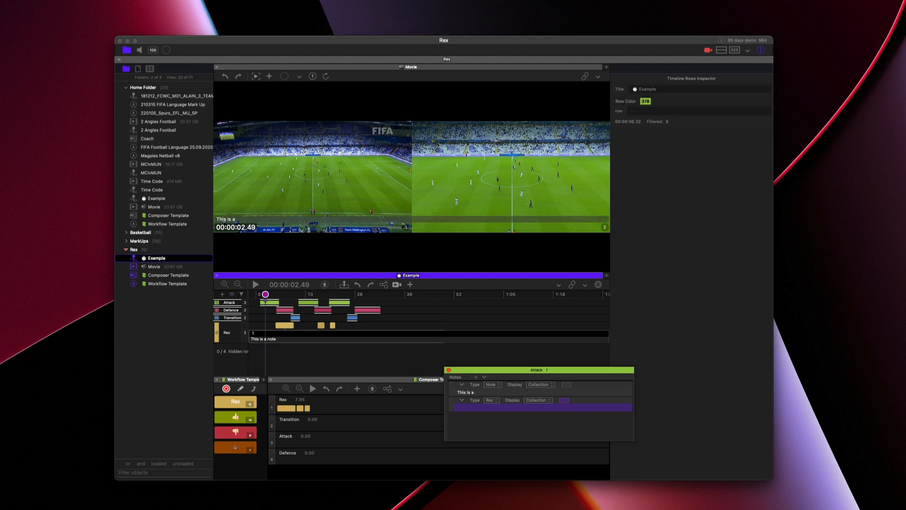
pyautogui.write(' qualifier note')
pyautogui.press('Return')
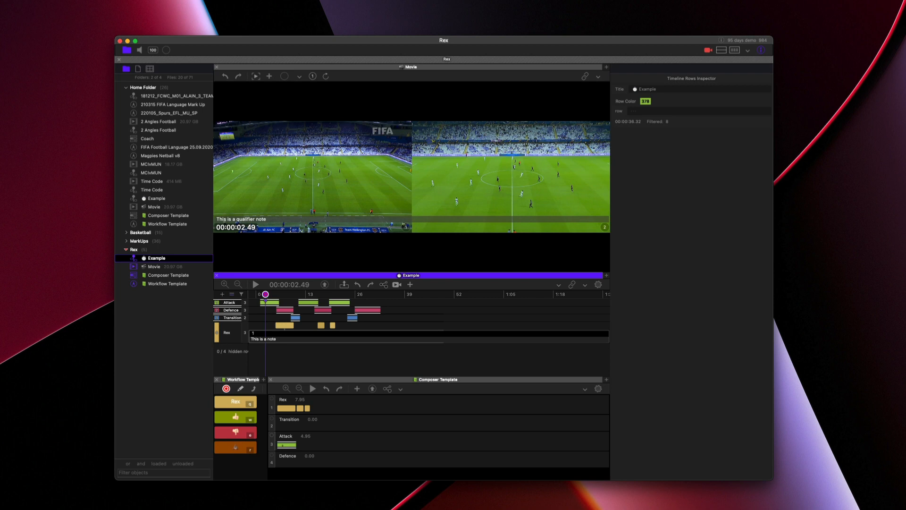
# - Check the qualifier and note on the Attack clip in both the Composer Template and the Example timeline
pyautogui.click(291, 445)
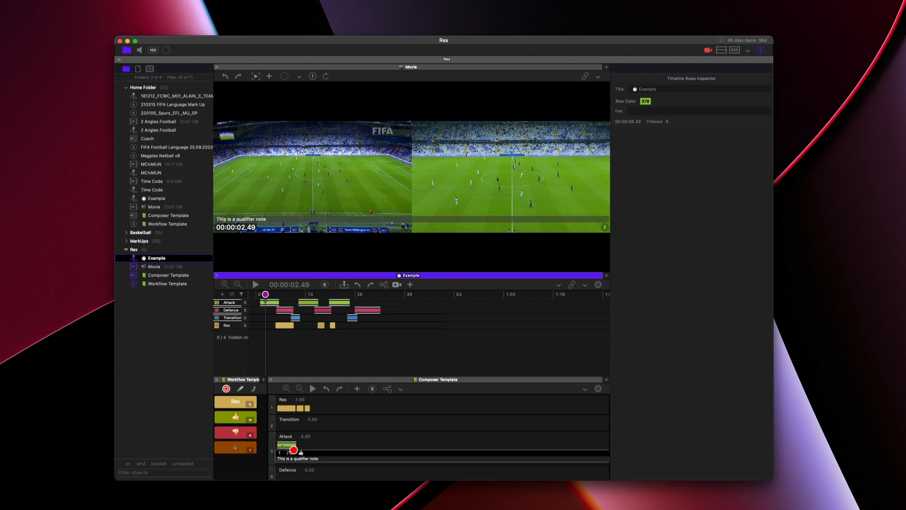
pyautogui.click(293, 450)
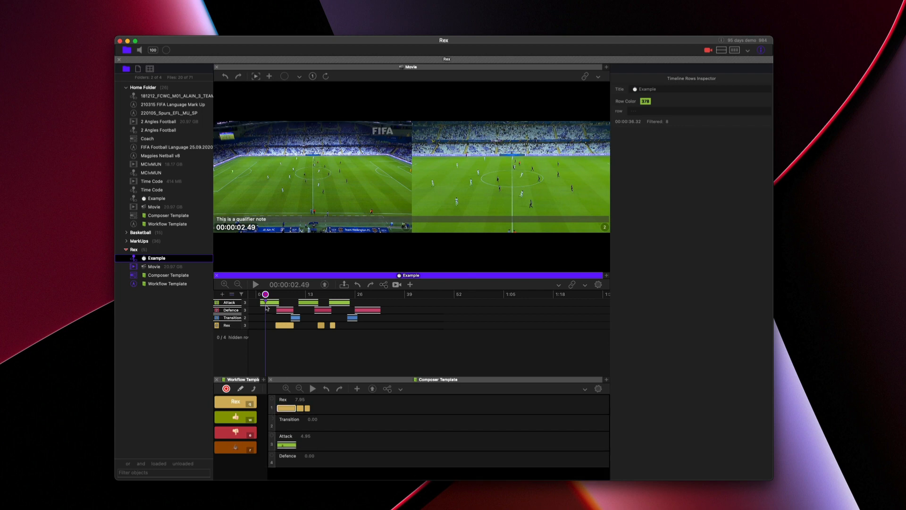
pyautogui.click(267, 302)
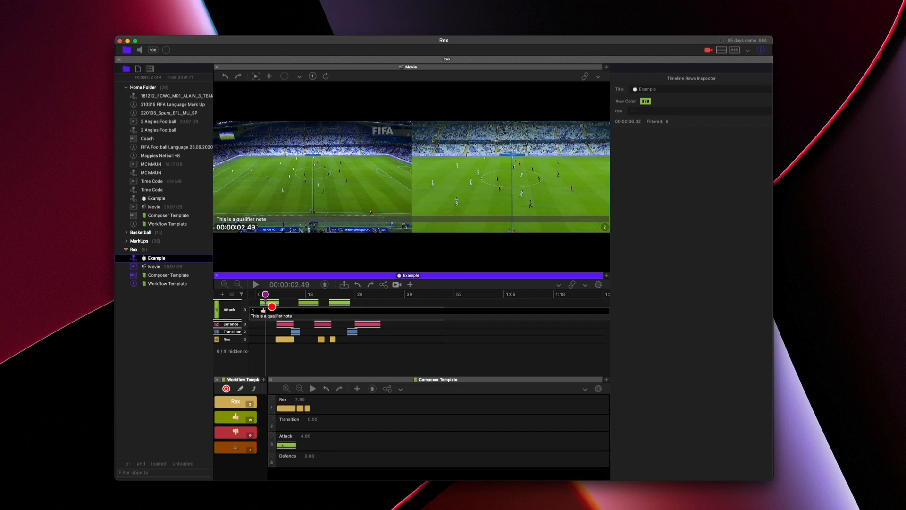
pyautogui.click(285, 339)
# - Play Example to about 7.4 seconds and qualify the first Defence clip with the note "This is rubbish"
pyautogui.press('space')
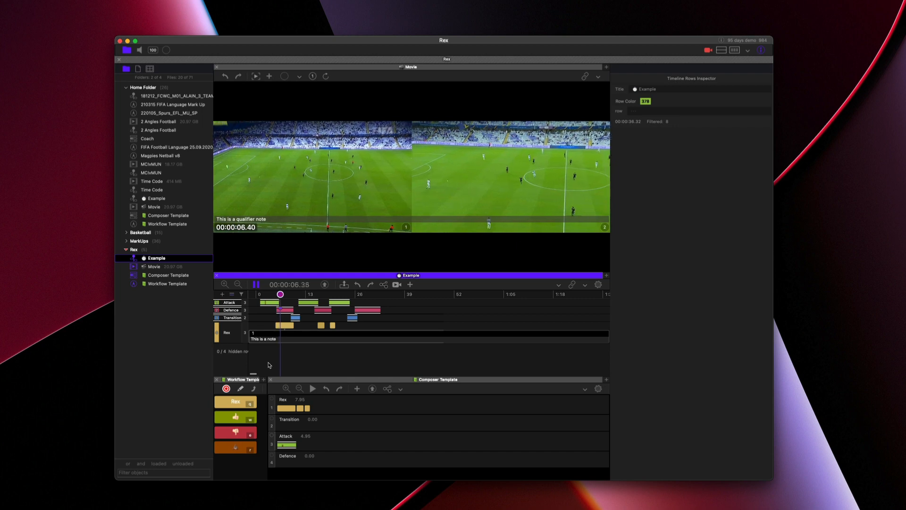
pyautogui.press('Return')
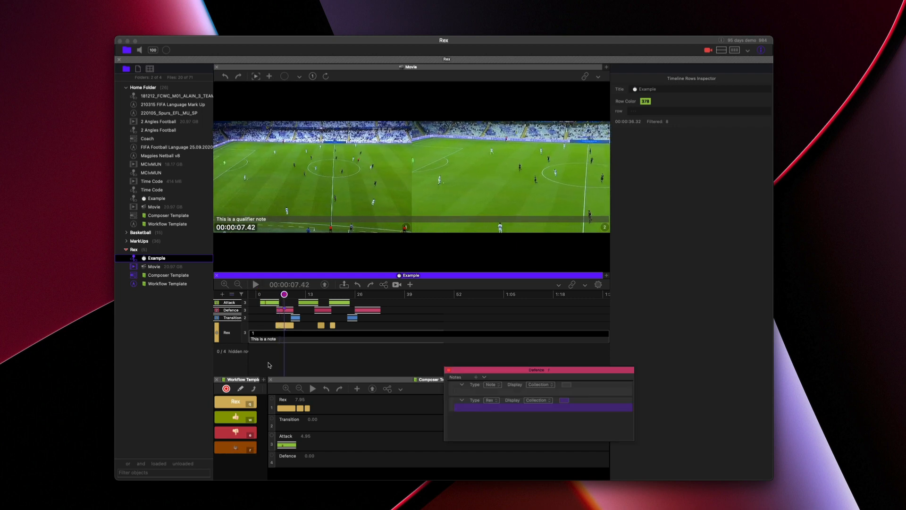
pyautogui.write('This is ')
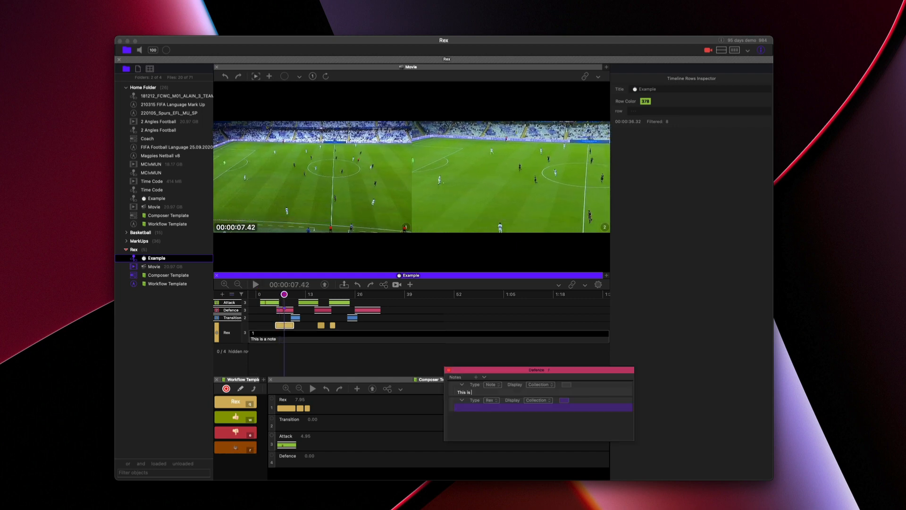
pyautogui.write('rubbish')
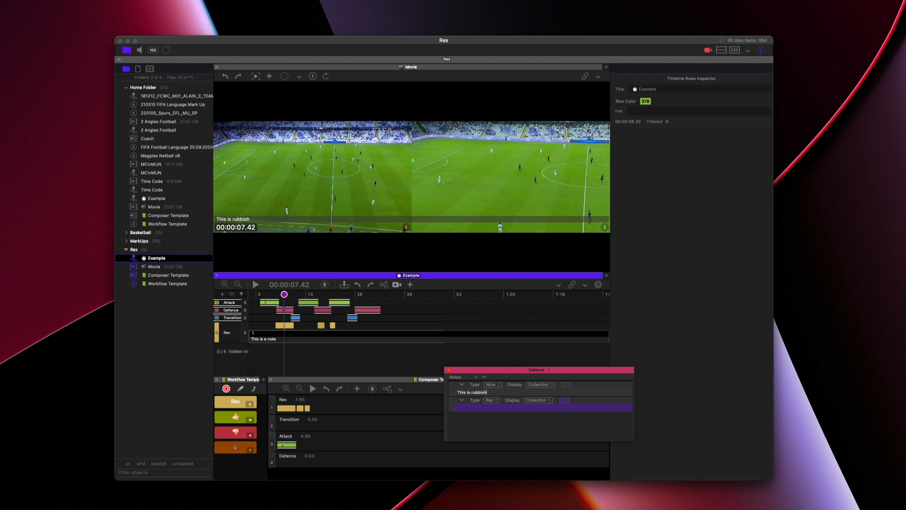
pyautogui.press('Return')
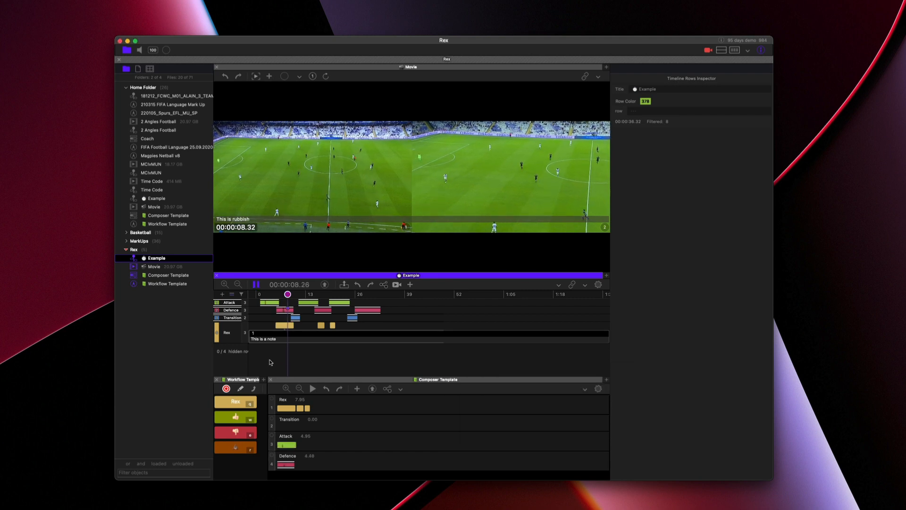
# - Check the note on the first Defence clip in the Composer Template and pause Example at about 10.5 seconds
pyautogui.click(290, 476)
pyautogui.click(291, 466)
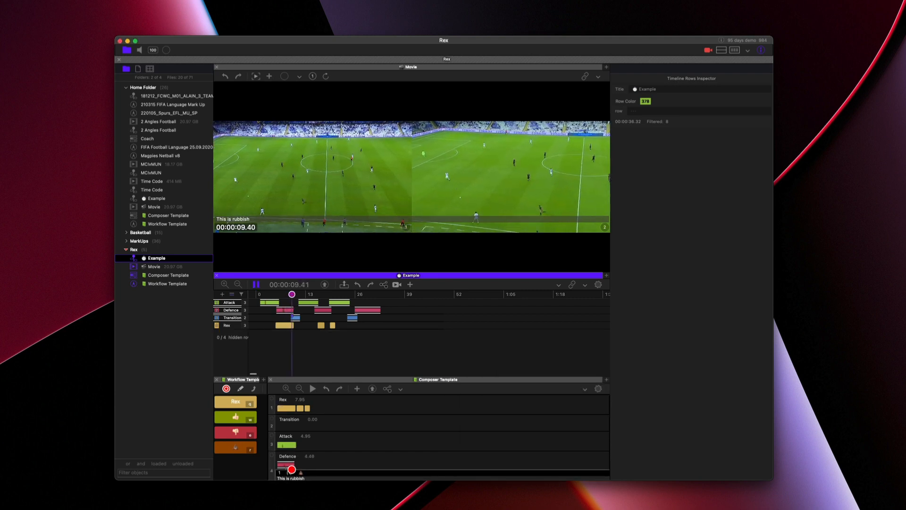
pyautogui.press('space')
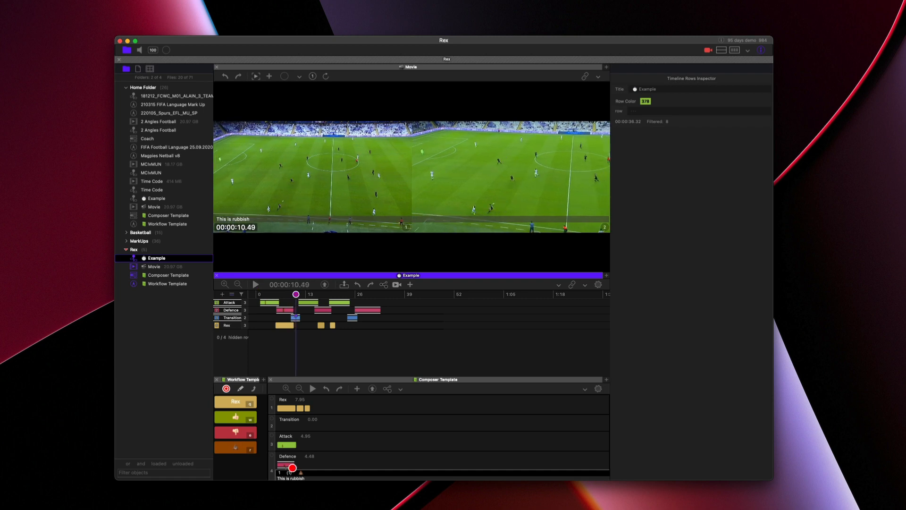
# - Filter the Composer Template by the 💩 qualifier name taken from the first Defence clip
pyautogui.click(323, 452)
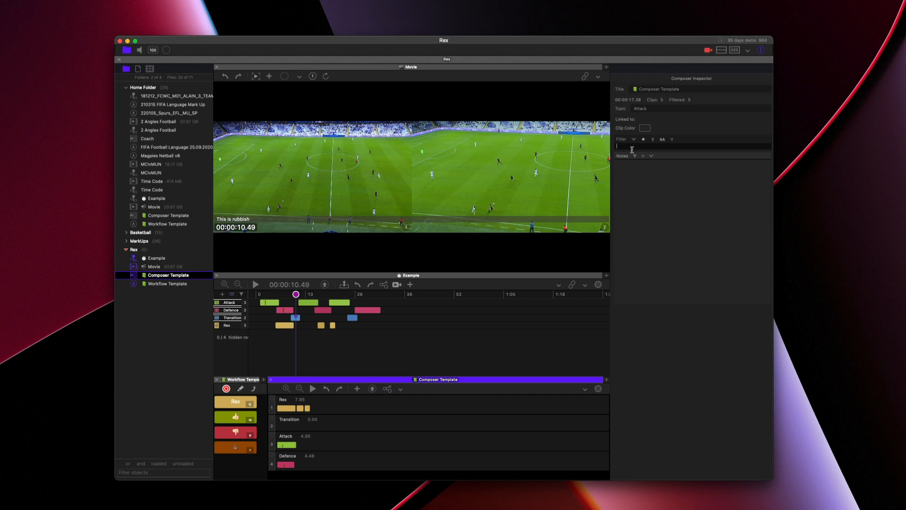
pyautogui.click(285, 464)
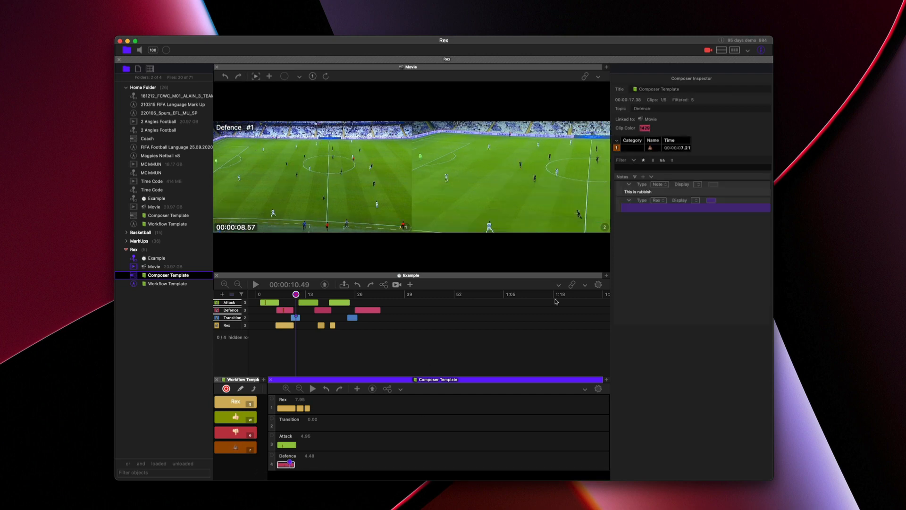
pyautogui.doubleClick(645, 147)
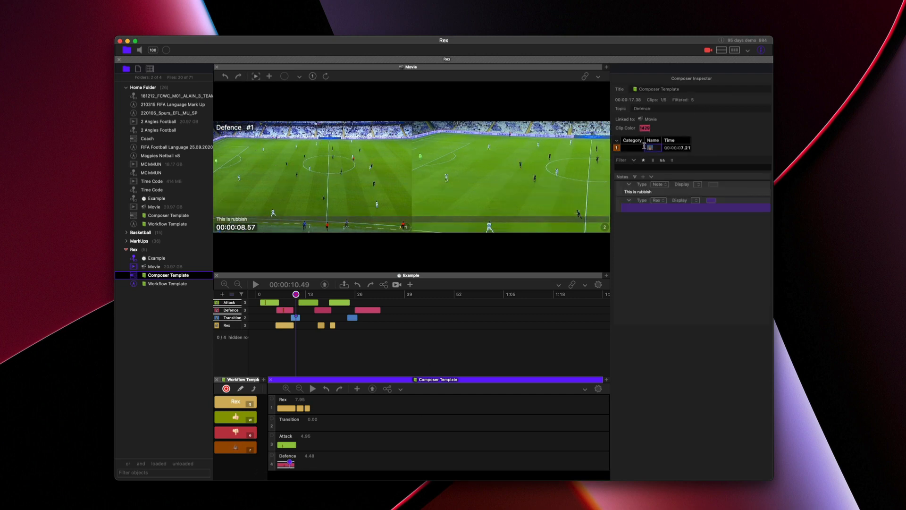
pyautogui.click(642, 167)
pyautogui.write('💩')
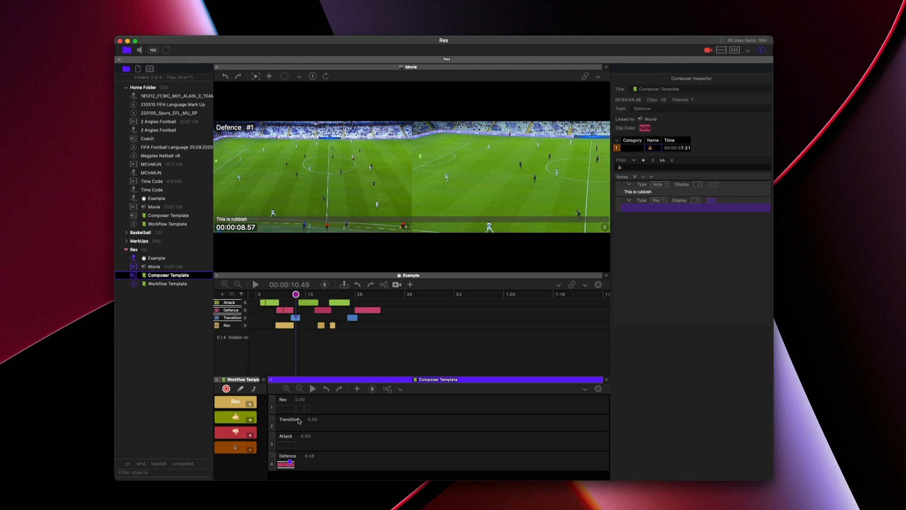
# - Filter the clips in the Example timeline by the same 💩 qualifier
pyautogui.click(406, 342)
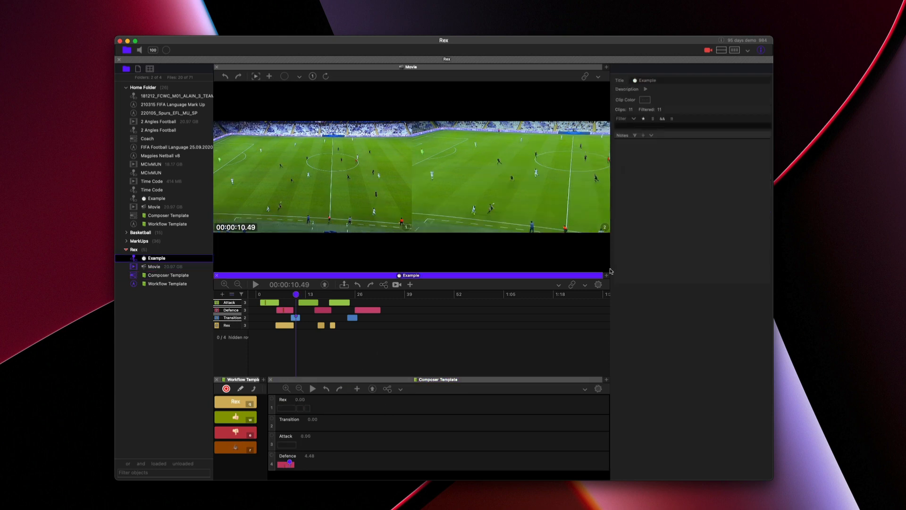
pyautogui.click(634, 126)
pyautogui.write('👎')
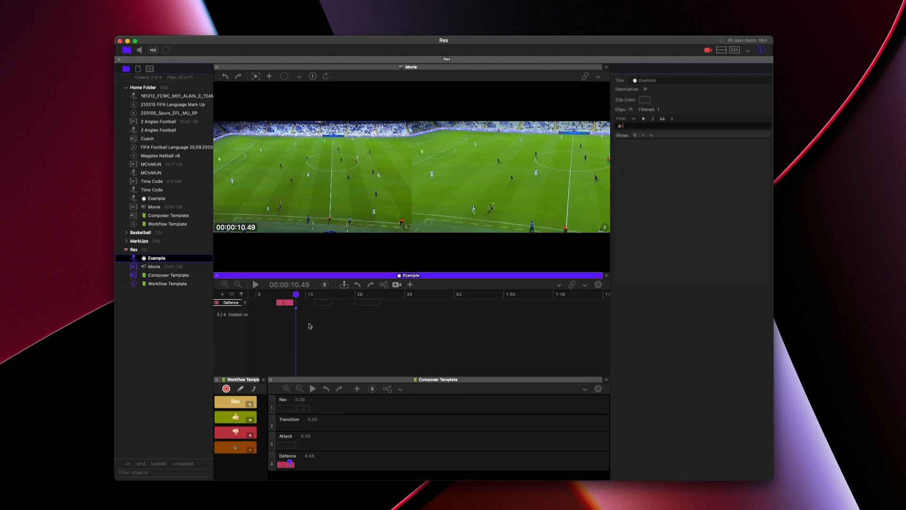
# - Clear the qualifier filters from both the Example timeline and the Composer Template
pyautogui.press('BackSpace')
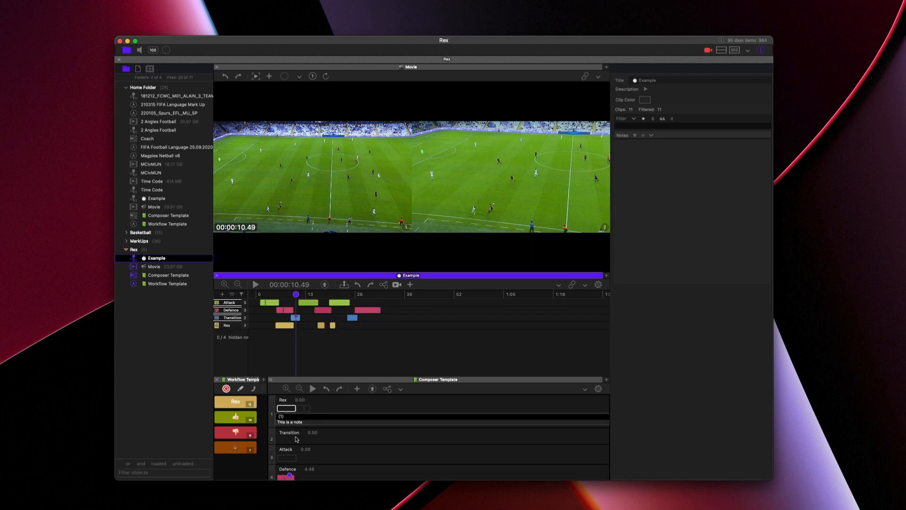
pyautogui.click(337, 446)
pyautogui.moveTo(632, 146); pyautogui.dragTo(612, 144)
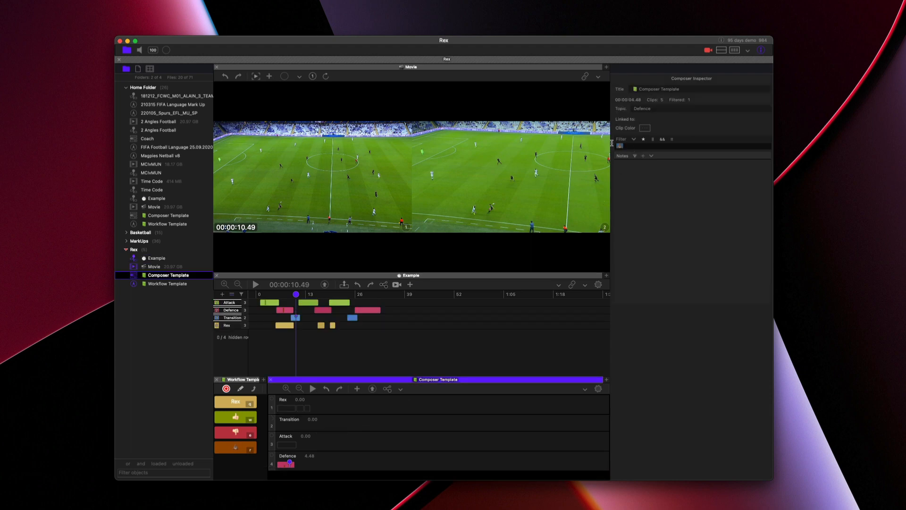
pyautogui.press('BackSpace')
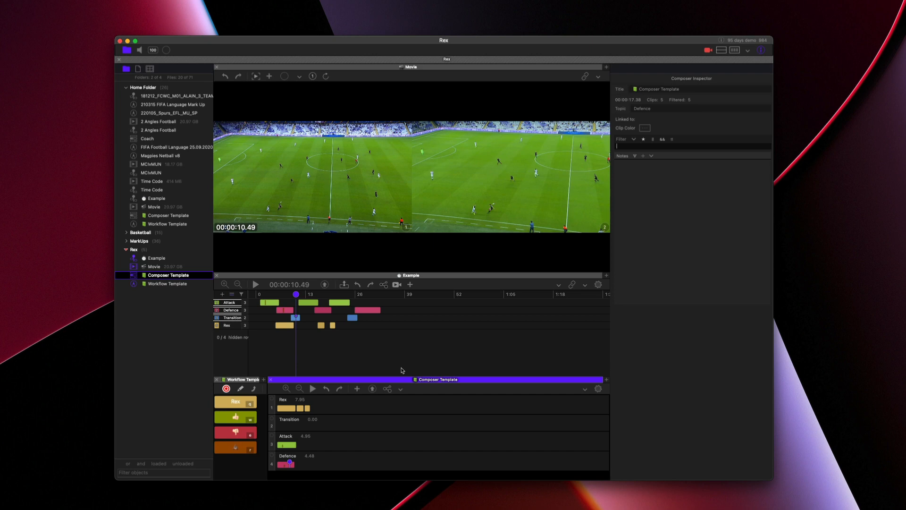
# - Review the record mode options of Workflow Template, including Remember Markup Mode
pyautogui.click(377, 369)
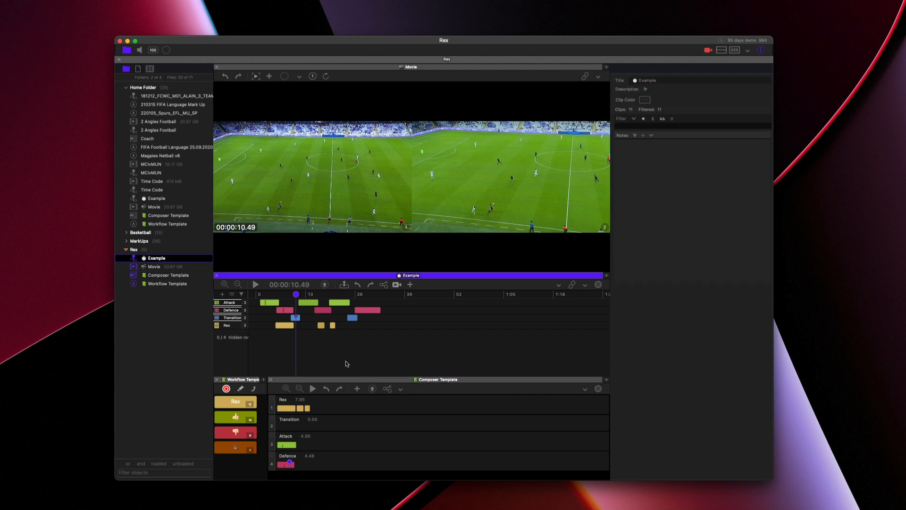
pyautogui.click(227, 389)
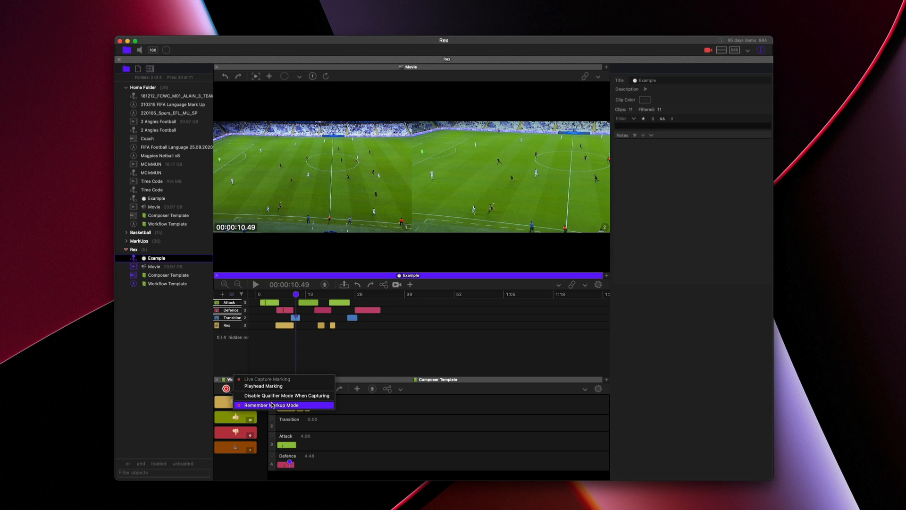
pyautogui.click(327, 363)
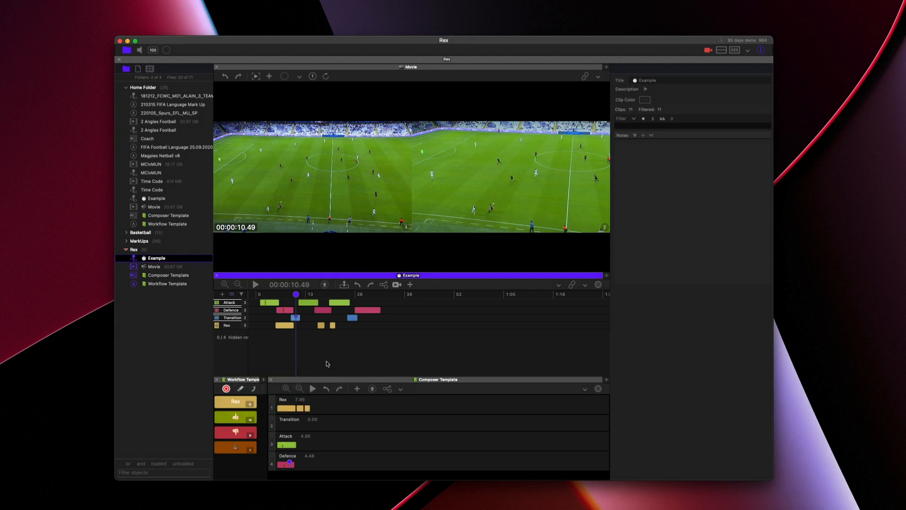
# - Reposition the Rex package on the desktop and reopen it after quitting to check which markup mode Workflow Template starts in
pyautogui.press('super+h')
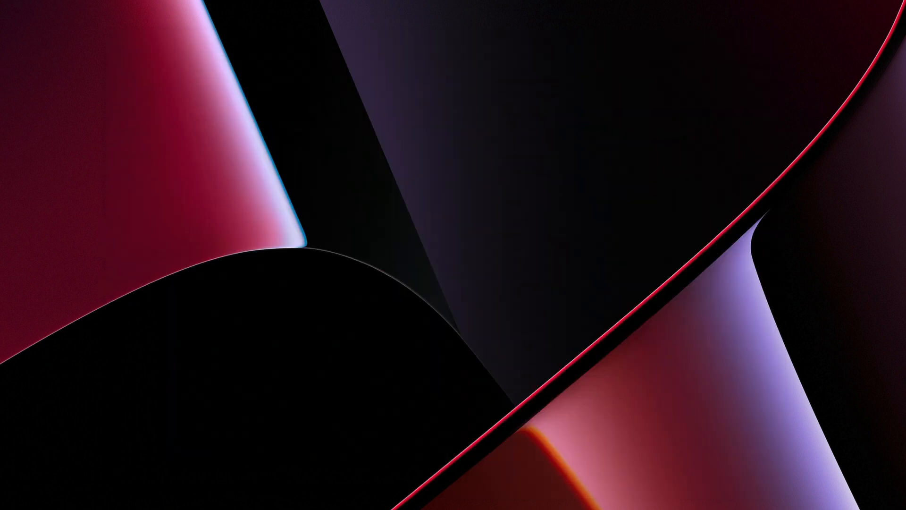
pyautogui.moveTo(905, 331); pyautogui.dragTo(769, 209)
pyautogui.click(786, 274)
pyautogui.click(770, 208)
pyautogui.doubleClick(769, 209)
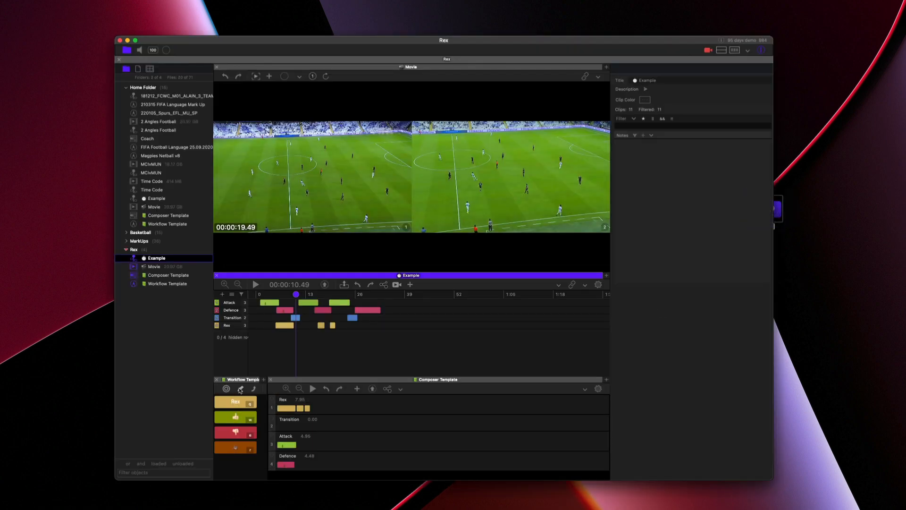
pyautogui.press('super+q')
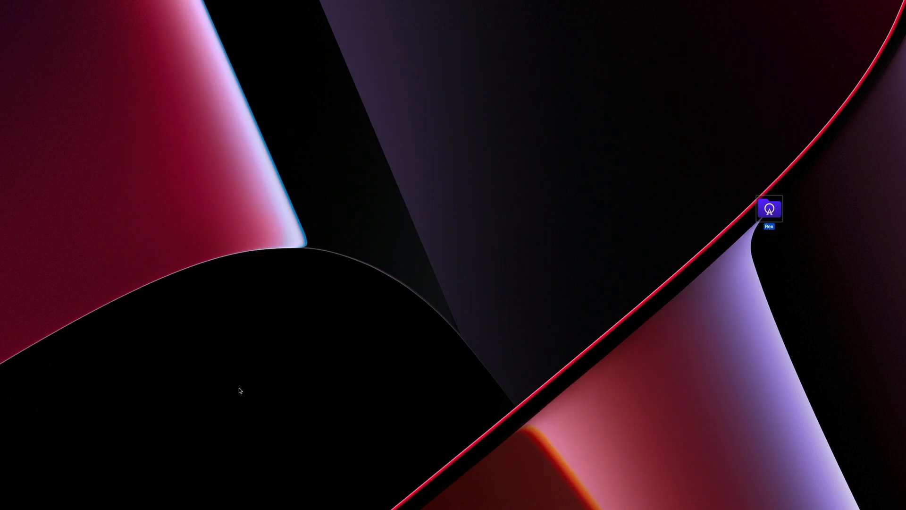
pyautogui.doubleClick(774, 208)
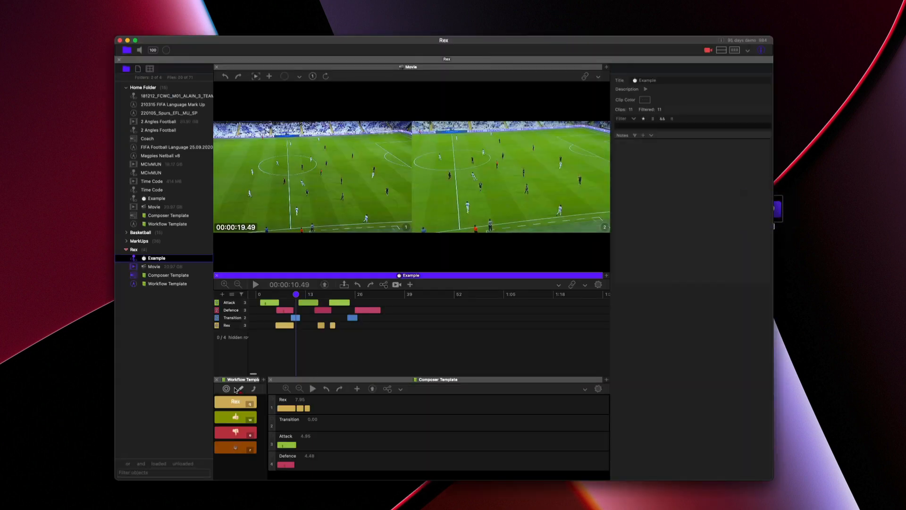
# - Turn on record mode in Workflow Template and quit and reopen the Rex package to test that the mode is remembered
pyautogui.click(226, 388)
pyautogui.press('super+q')
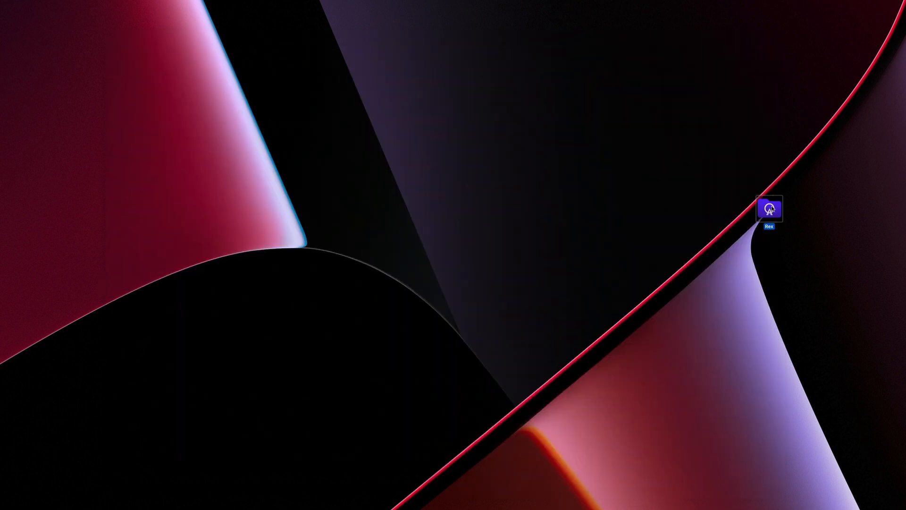
pyautogui.doubleClick(769, 208)
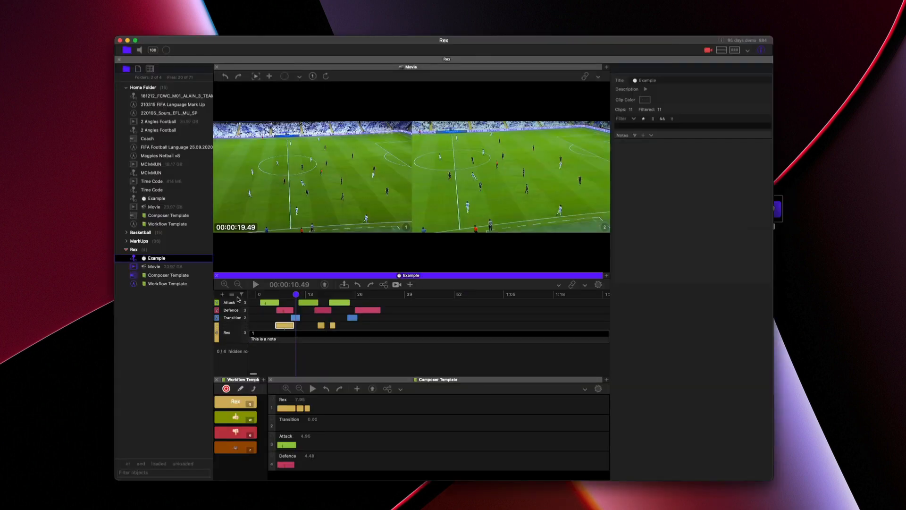
# - With the Attack, Defence and Transition rows selected, play Example to about 13 seconds and add the note "asdfgsdf" to the second Attack clip
pyautogui.click(234, 303)
pyautogui.keyDown('shift'); pyautogui.click(231, 318); pyautogui.keyUp('shift')
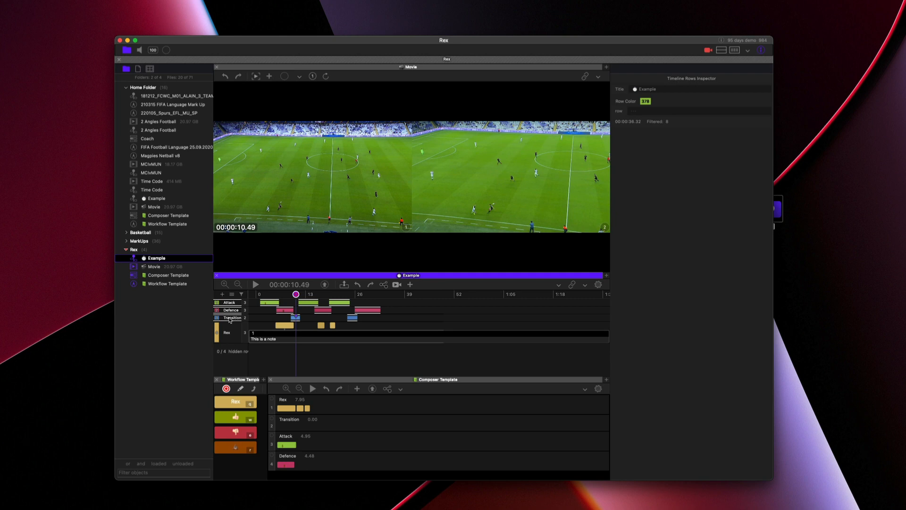
pyautogui.press('space')
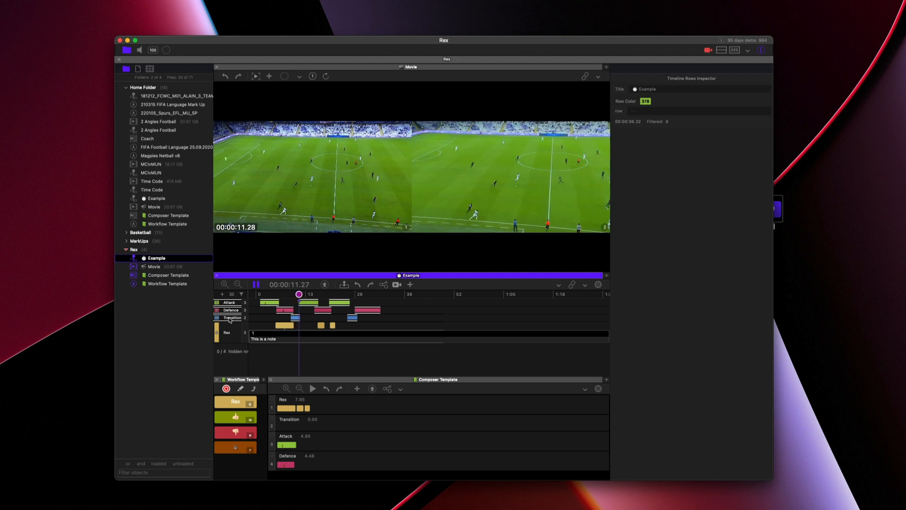
pyautogui.write('n')
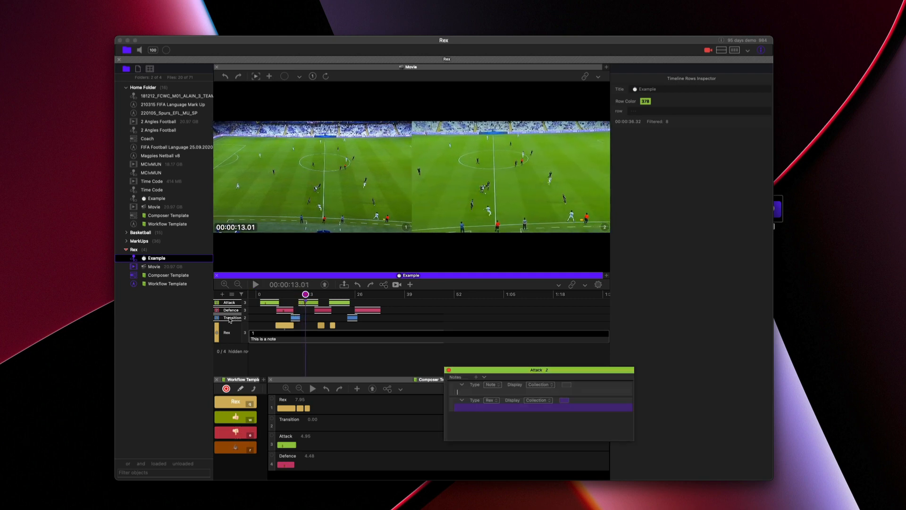
pyautogui.write('asdfgsdf')
pyautogui.press('Return')
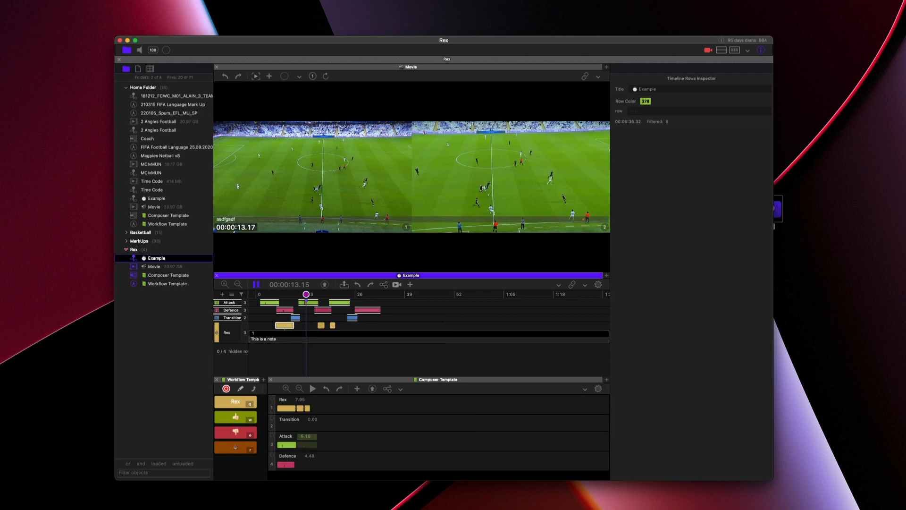
pyautogui.press('space')
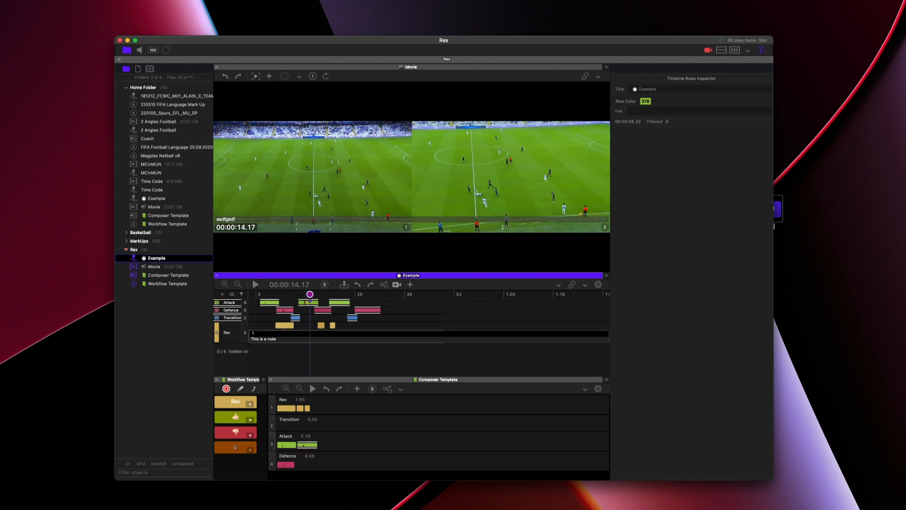